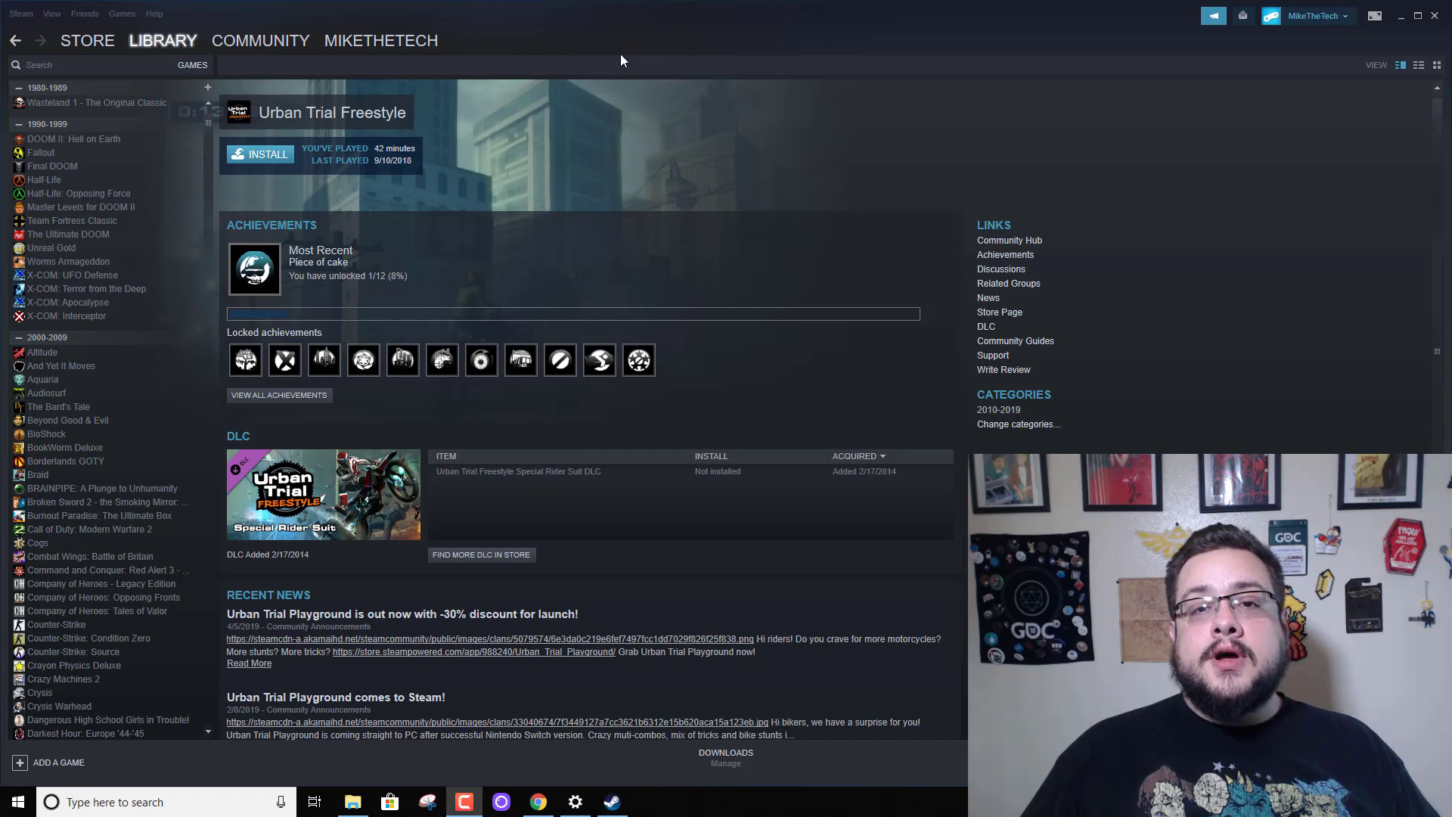
Open Steam Settings from the Steam menu, which lands on the Account page.
click(21, 13)
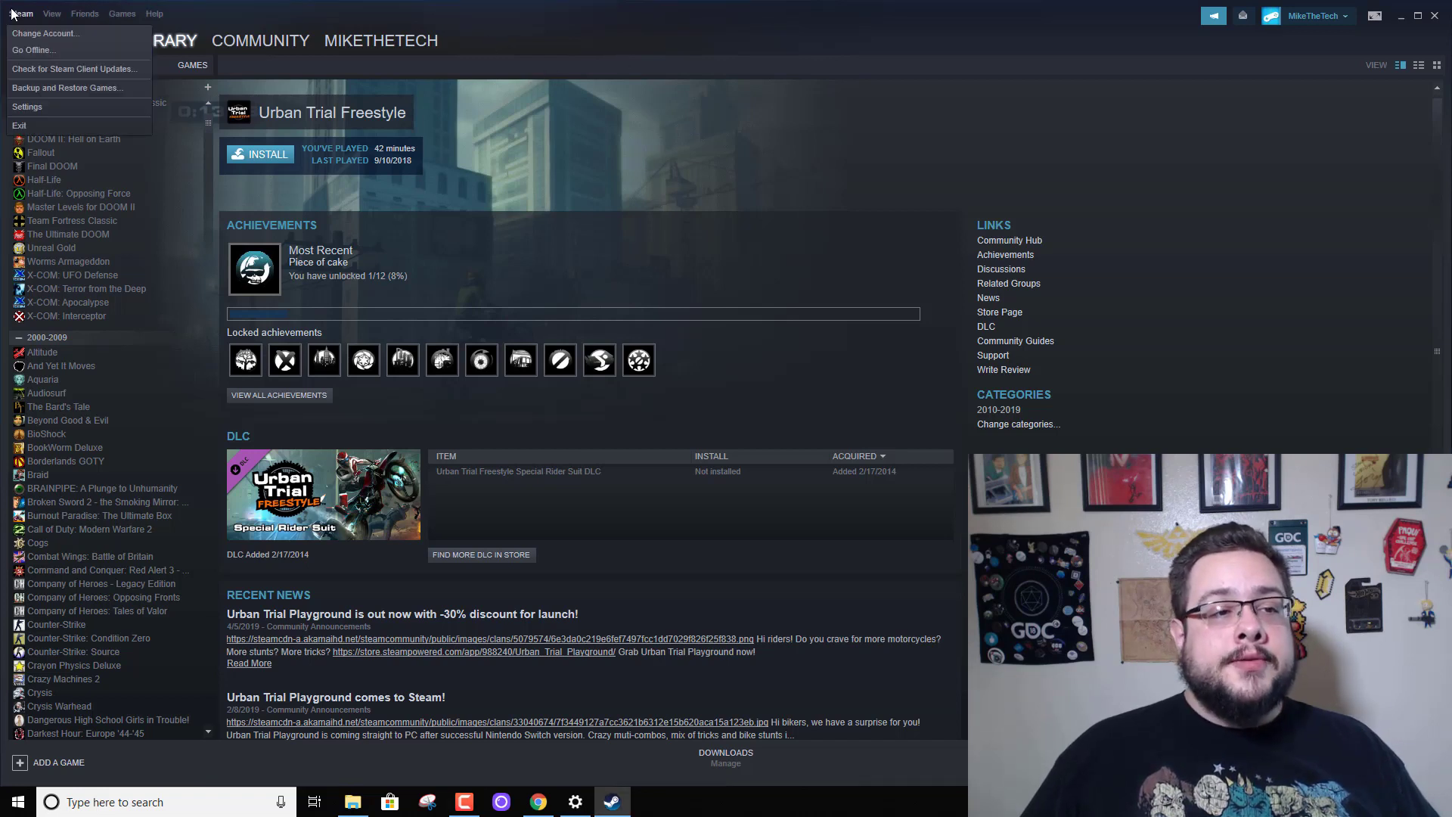
click(27, 107)
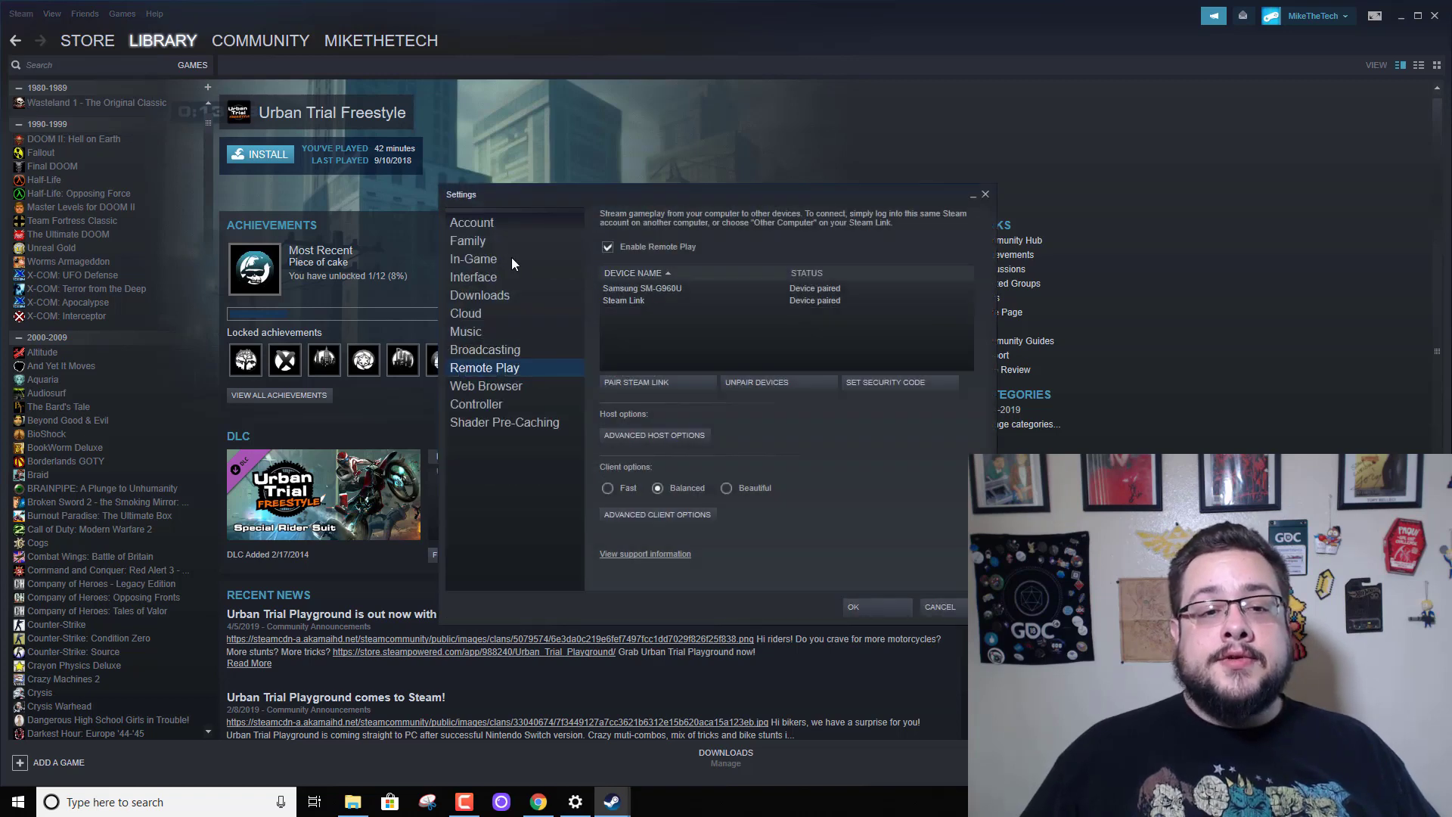
click(466, 224)
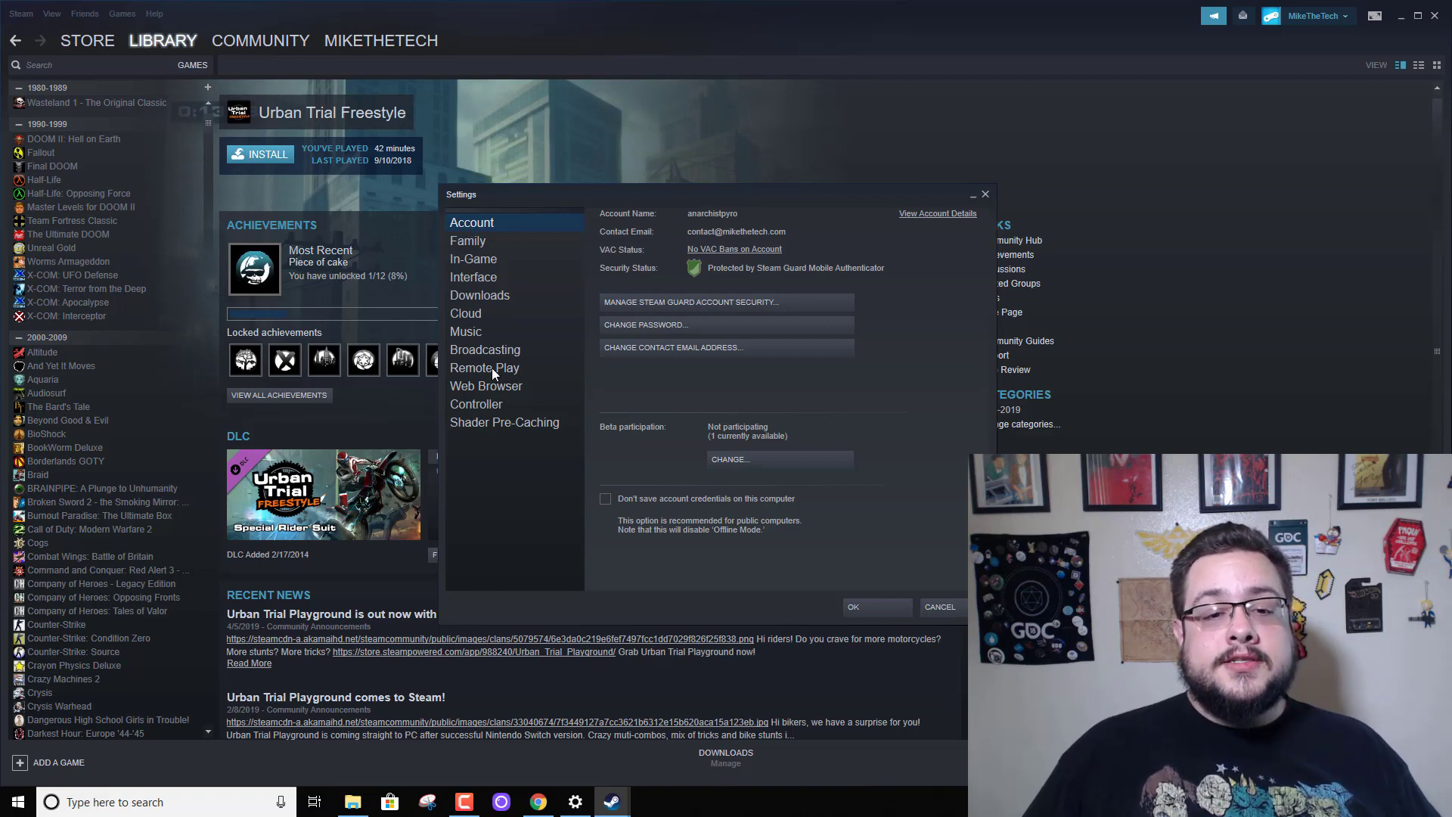
click(14, 17)
click(32, 108)
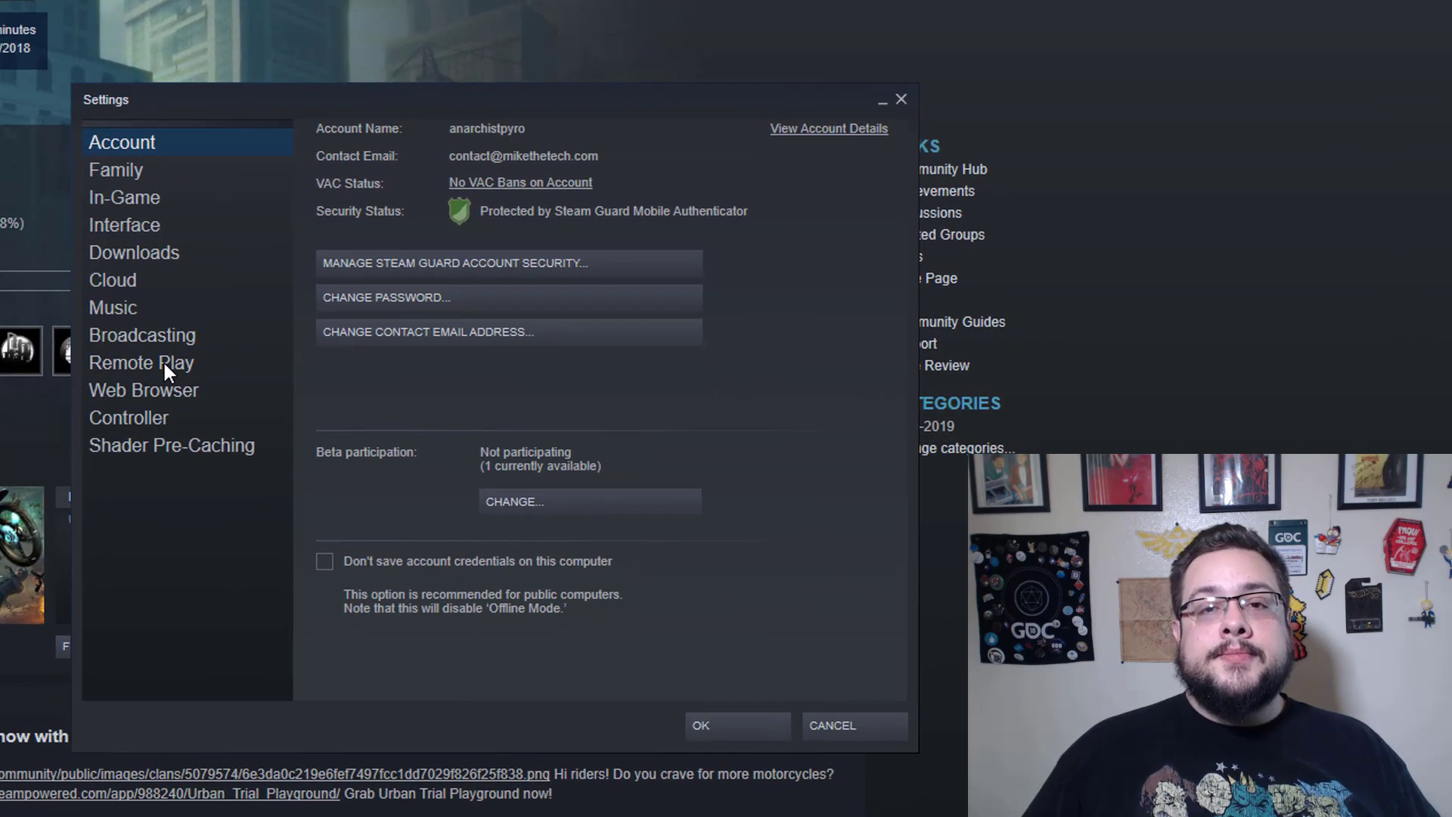
click(452, 367)
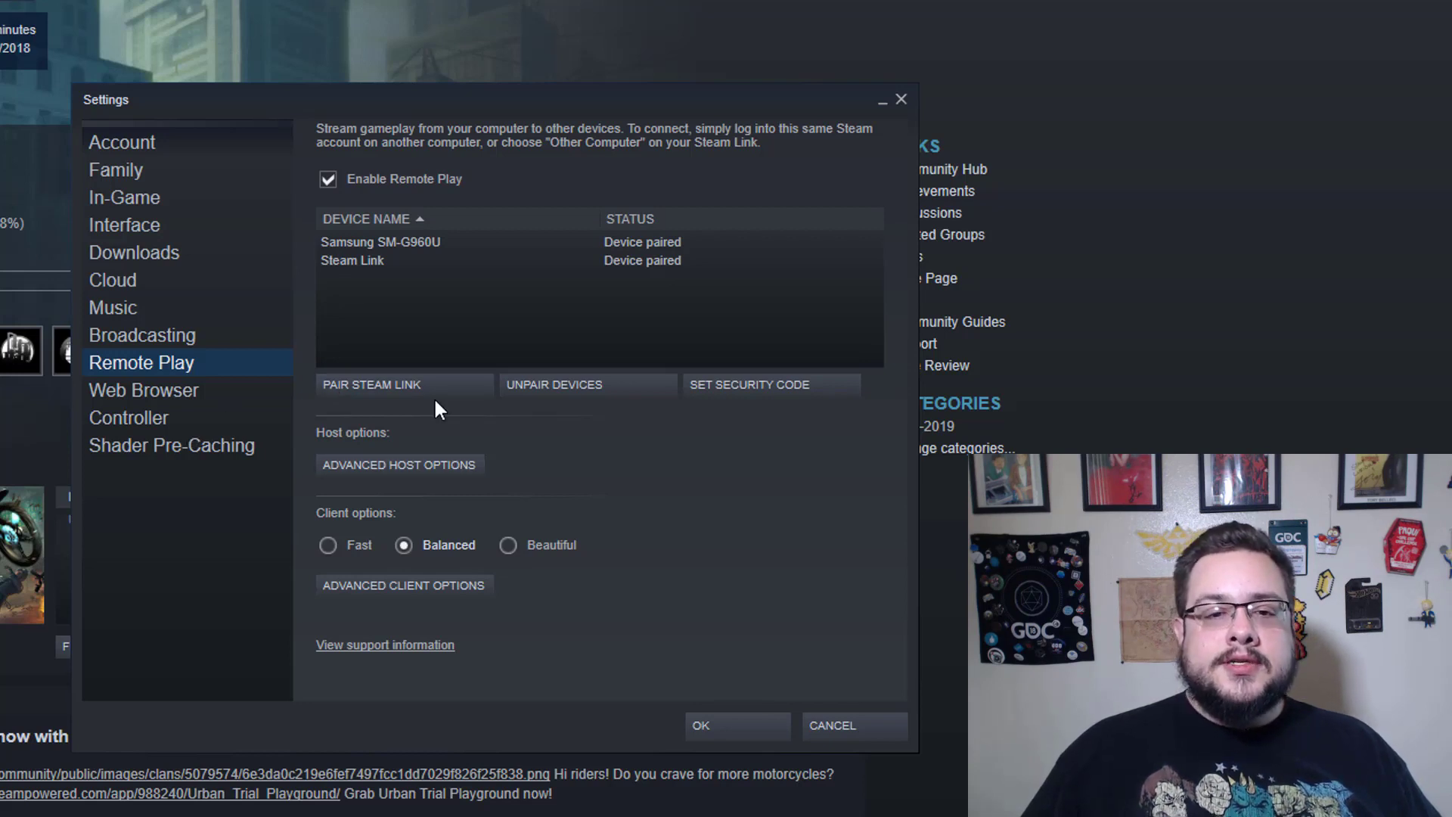
click(413, 244)
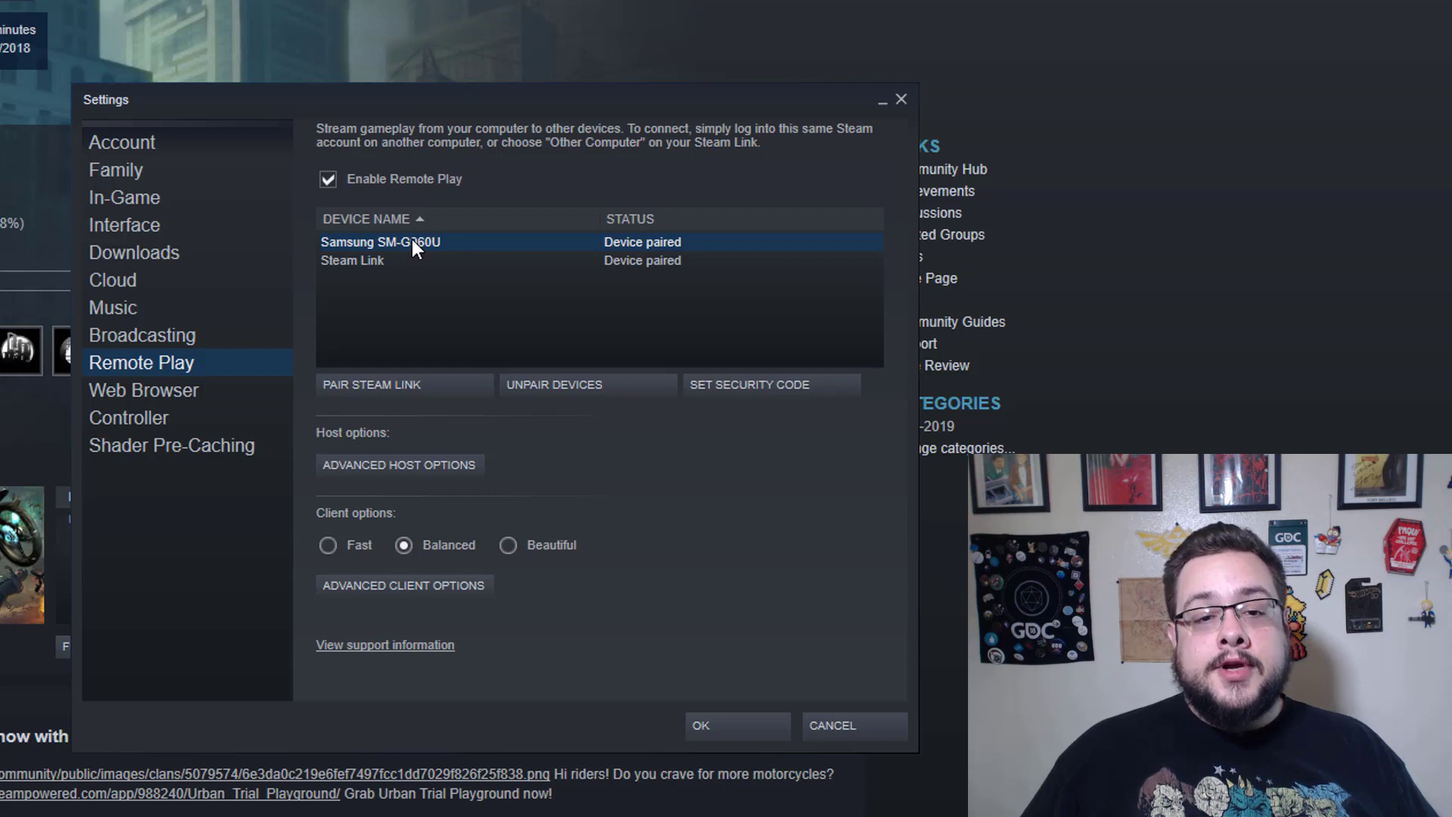
click(371, 266)
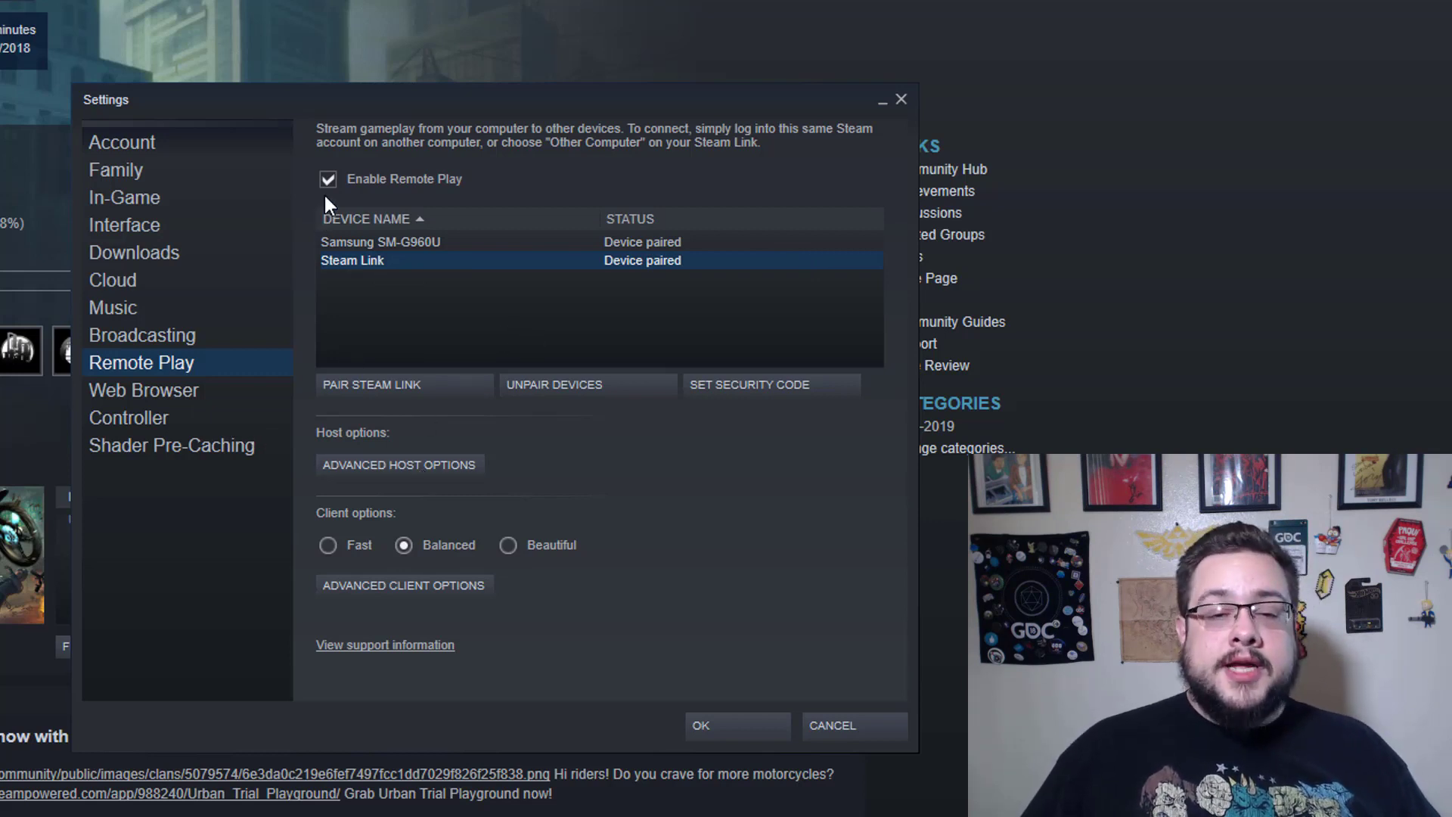
click(357, 387)
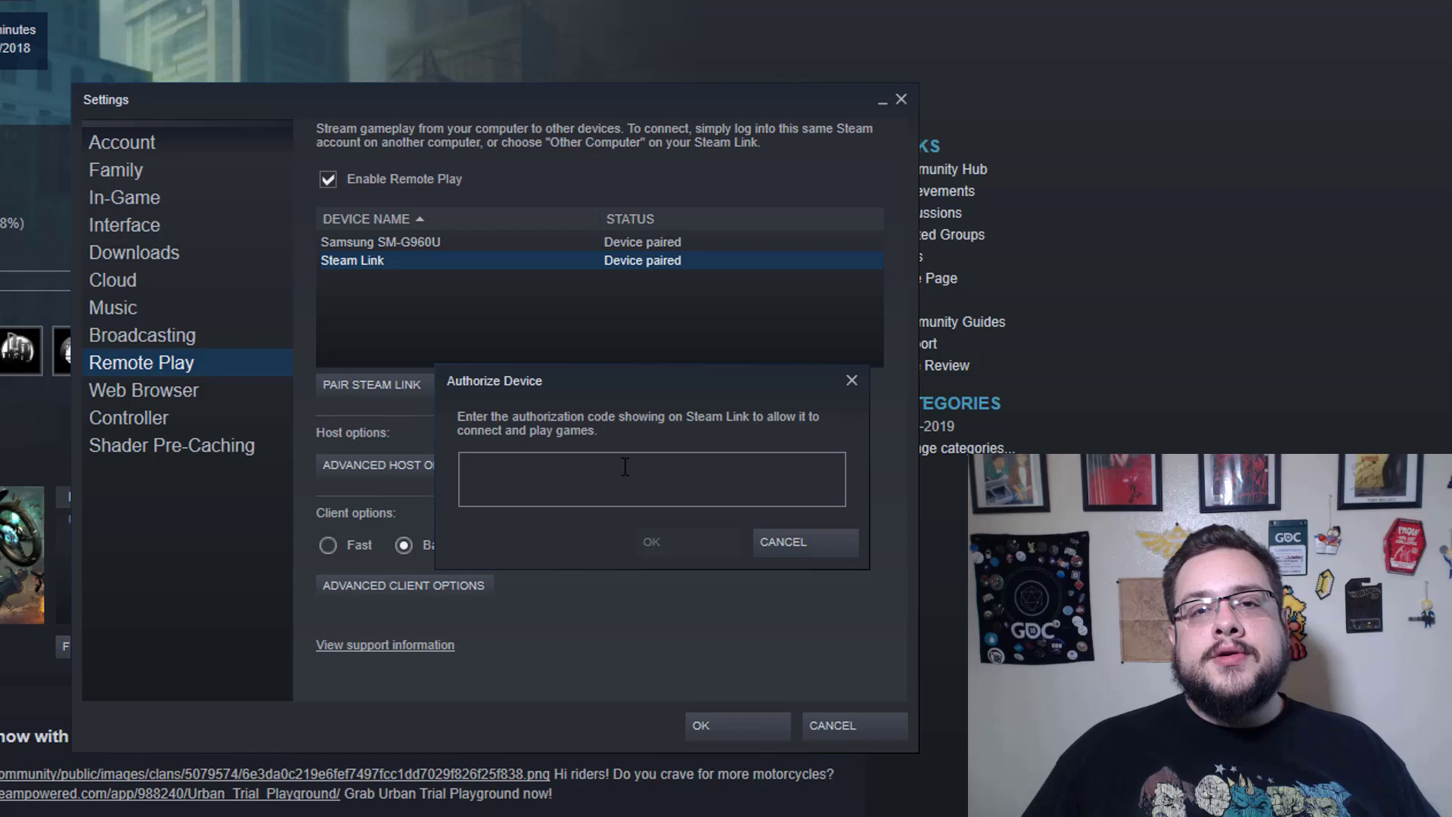
Cancel the Steam Link device authorization dialog to return to Remote Play settings.
click(787, 544)
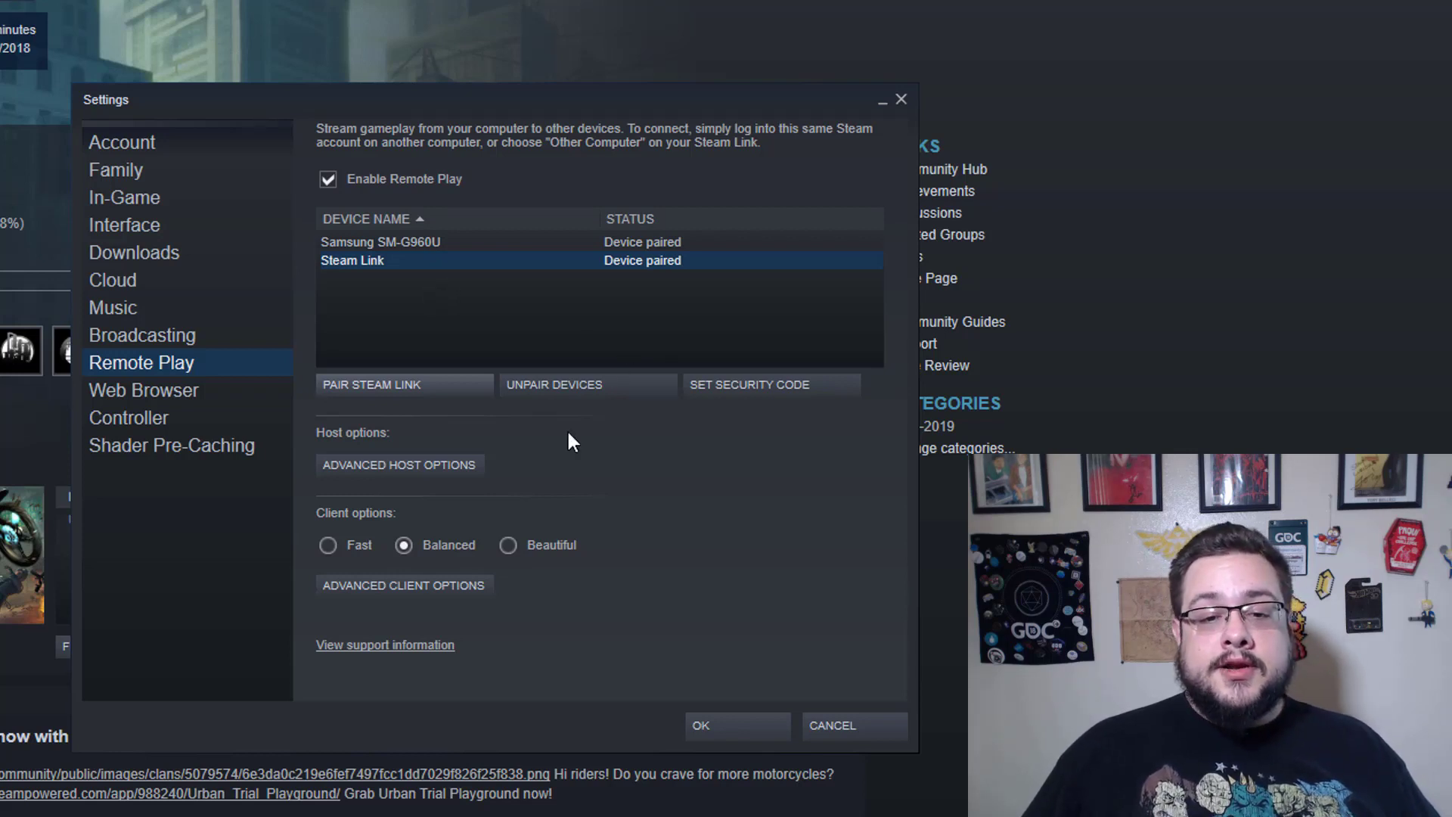
click(342, 465)
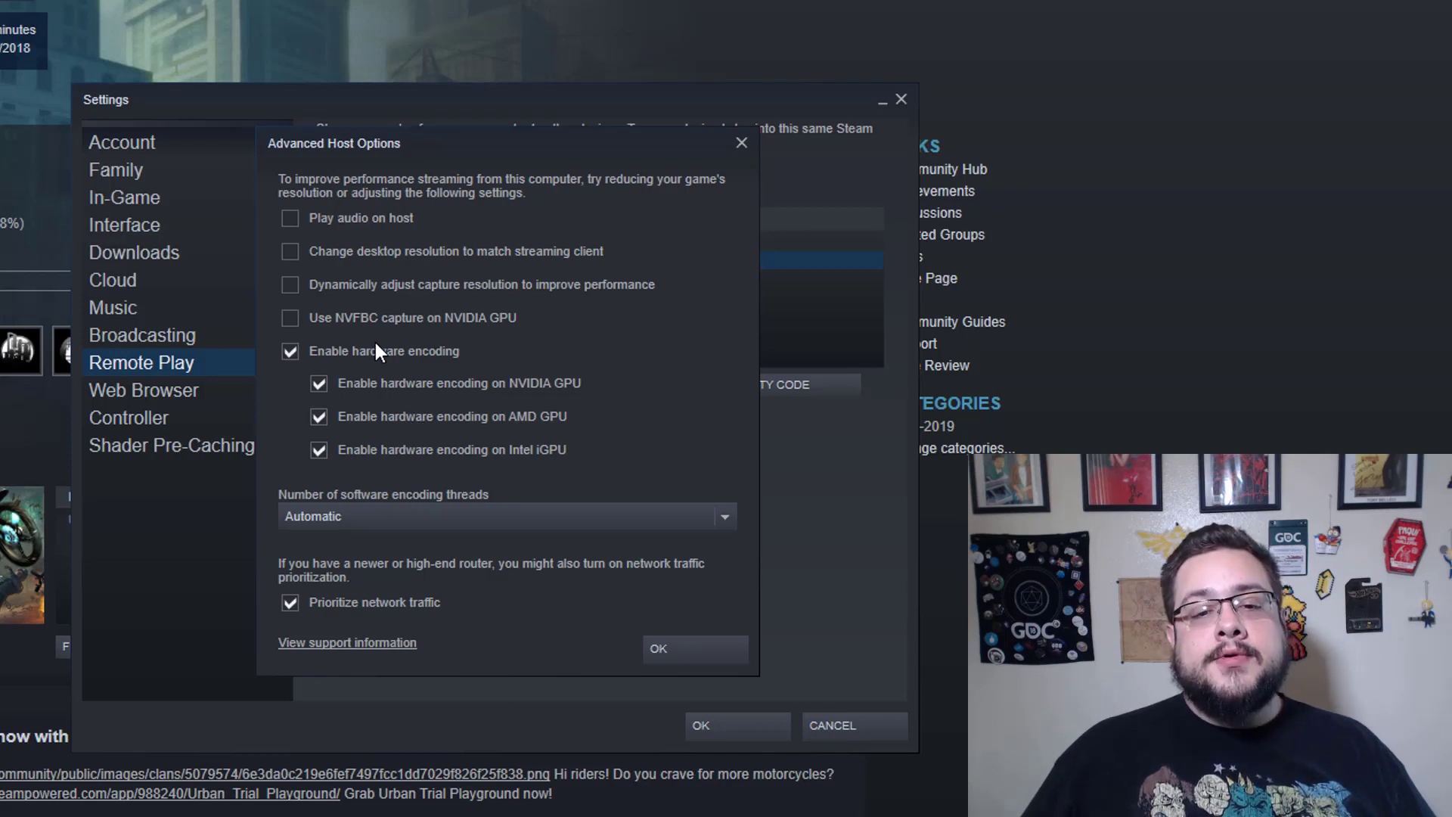
Toggle hardware encoding and Intel iGPU encoding off and back on, leaving NVIDIA, AMD and Intel enabled.
click(290, 352)
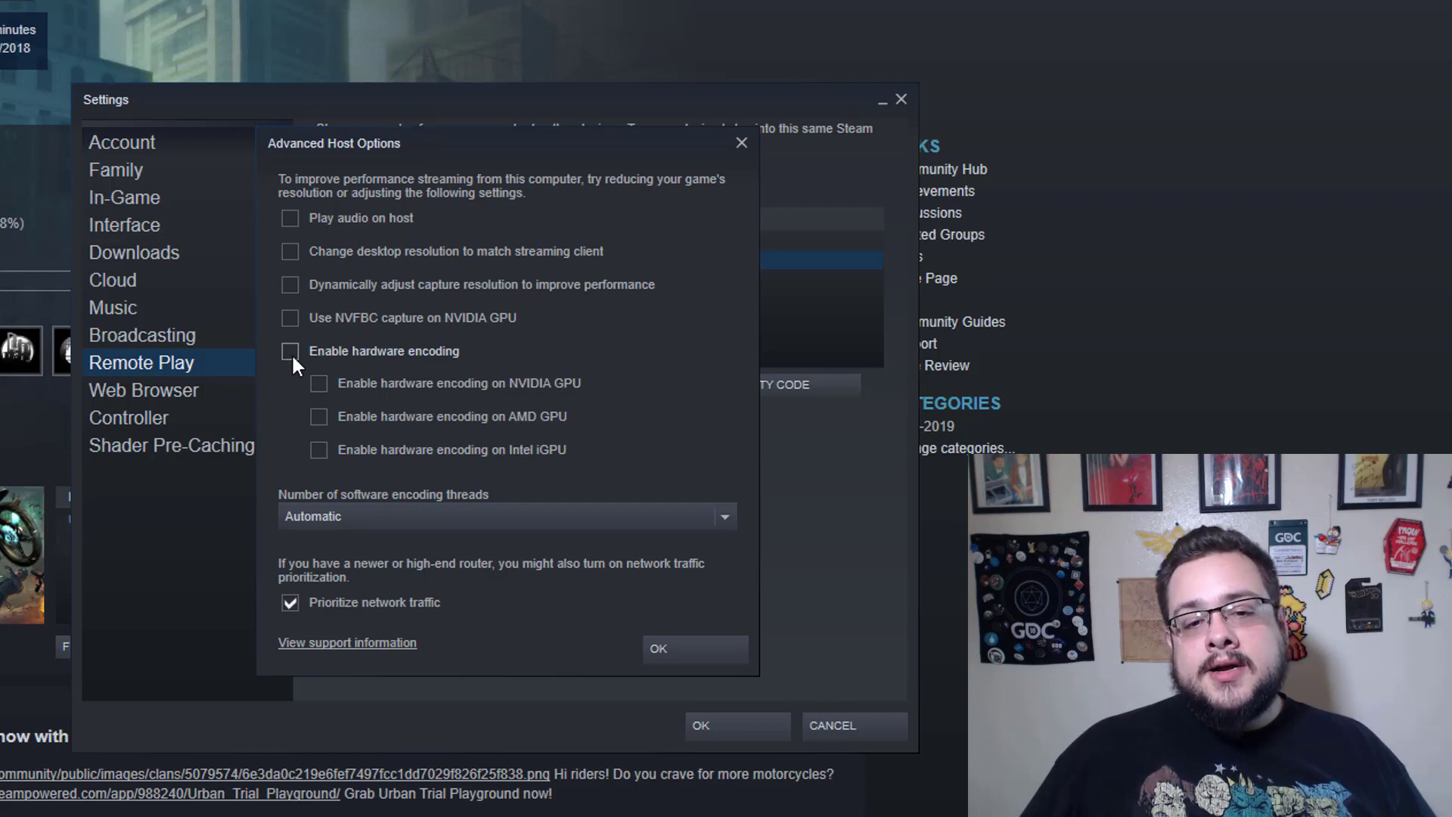
click(291, 352)
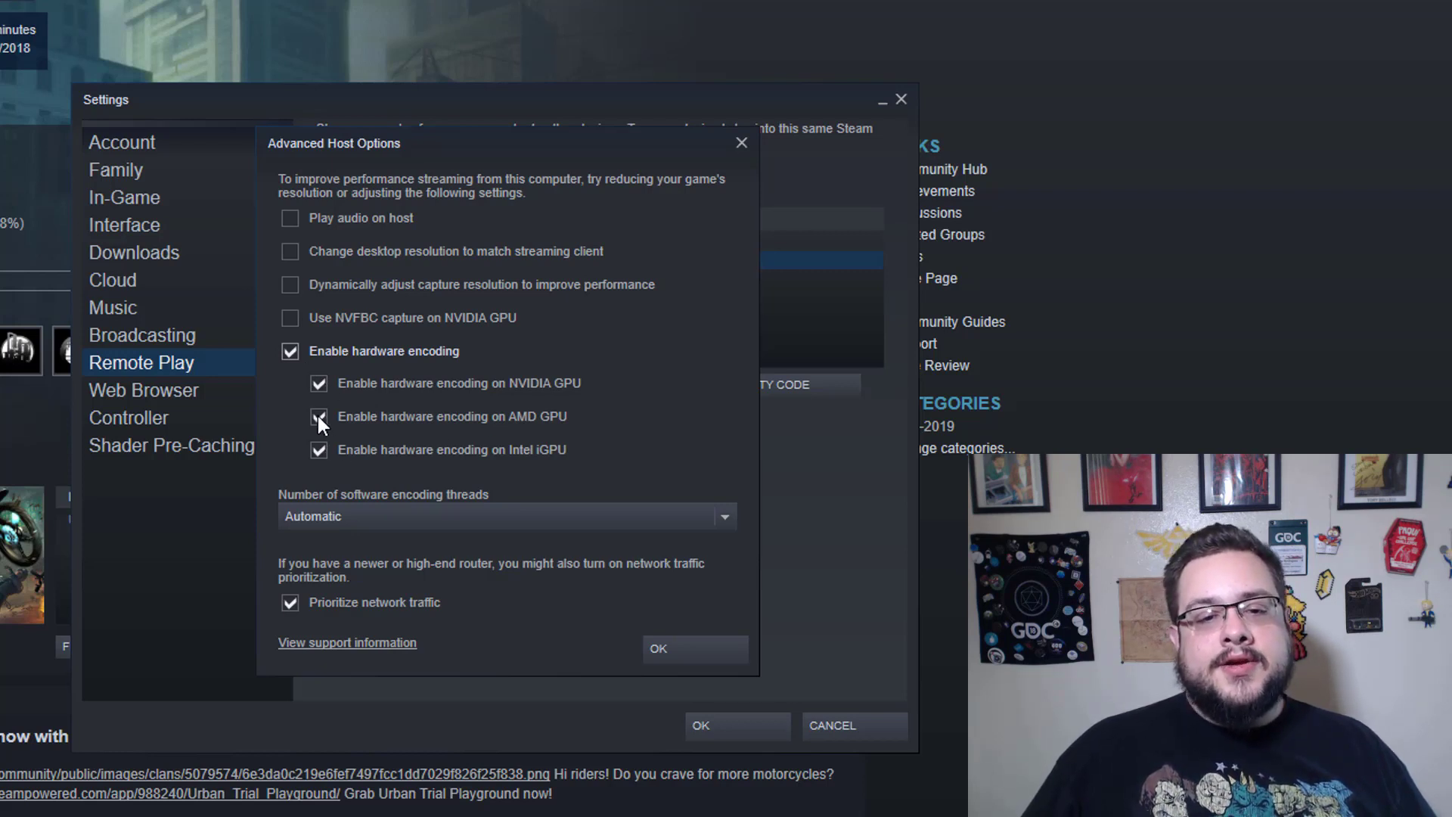
click(320, 448)
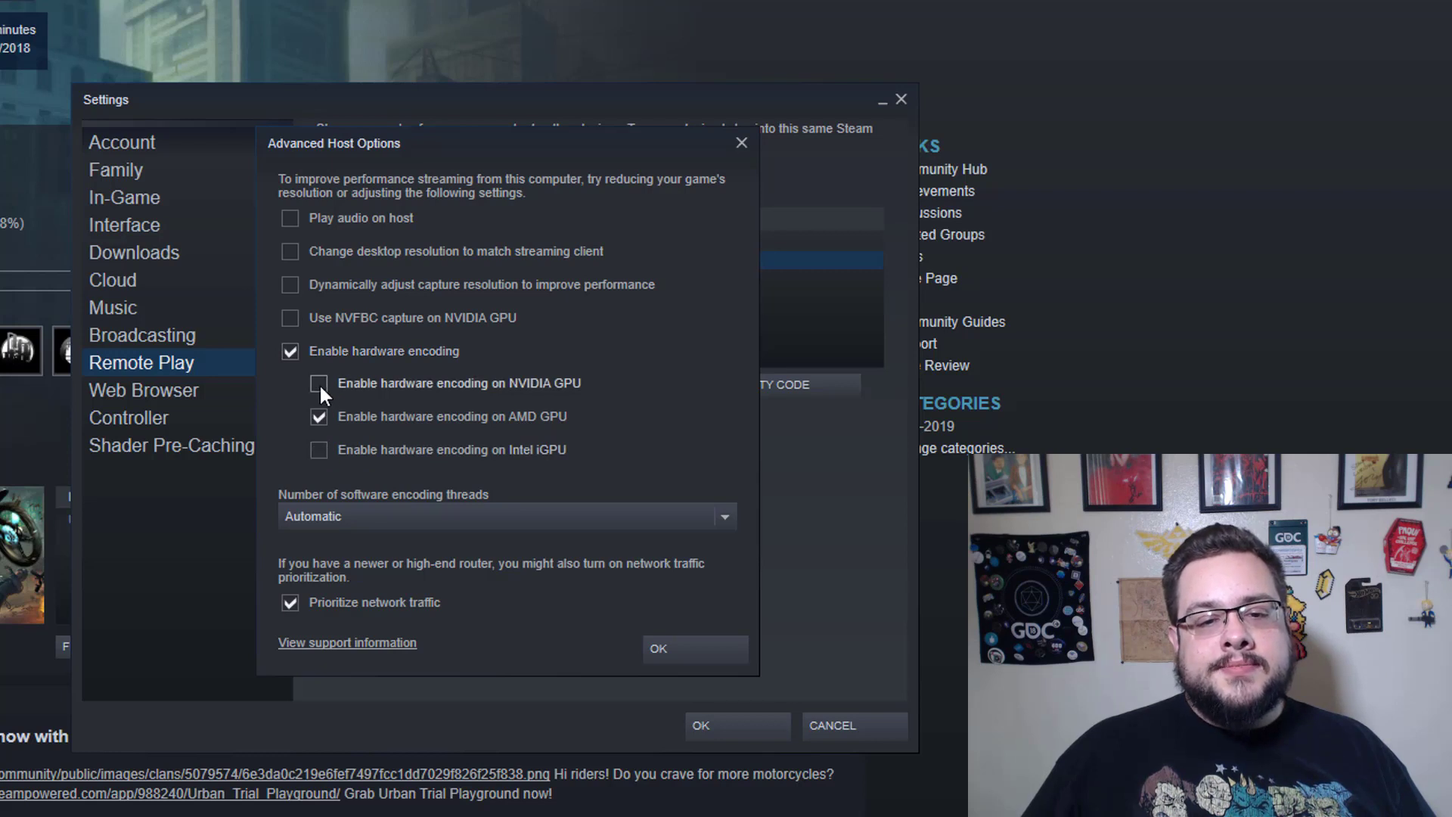
click(321, 449)
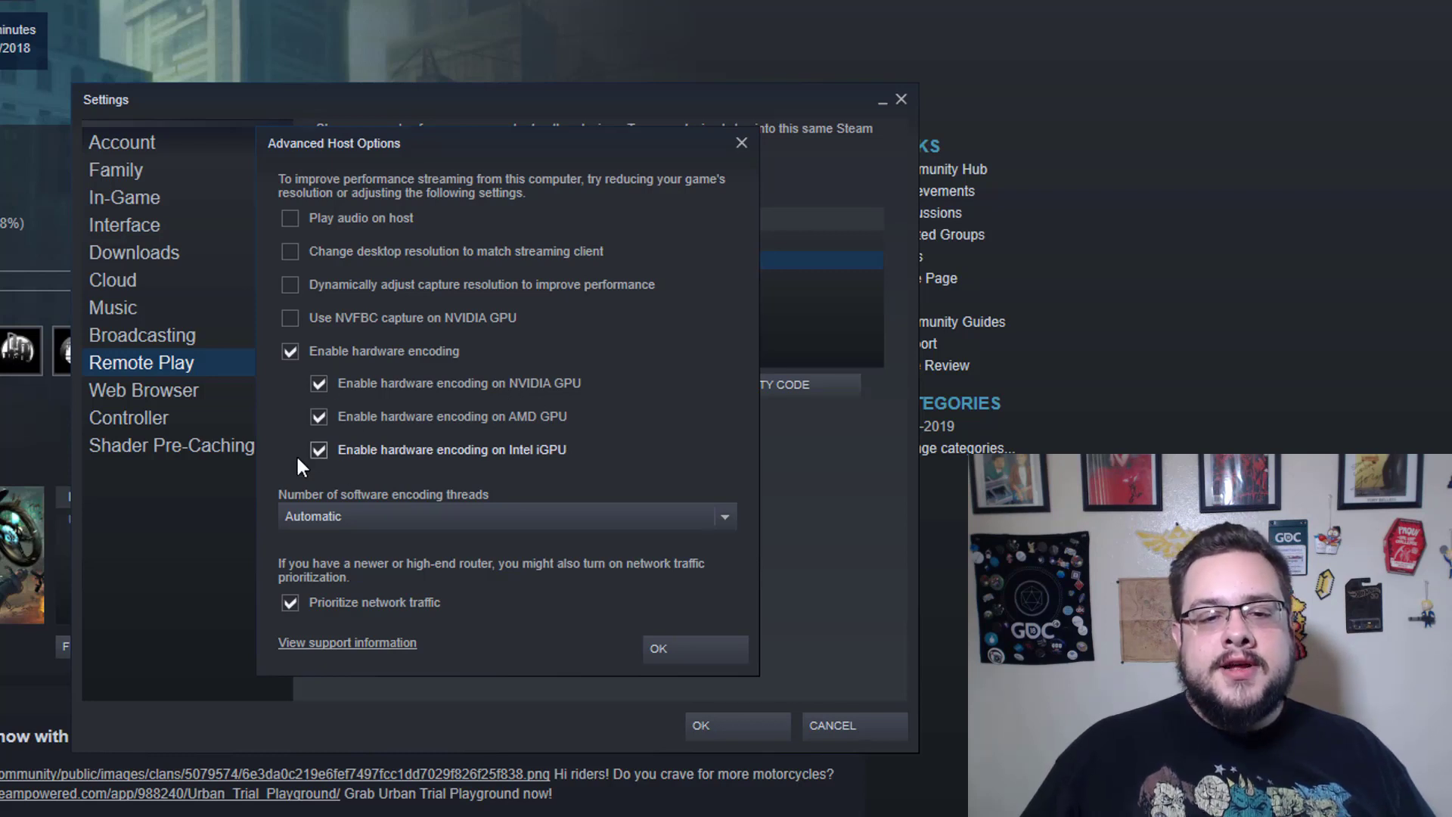
click(415, 516)
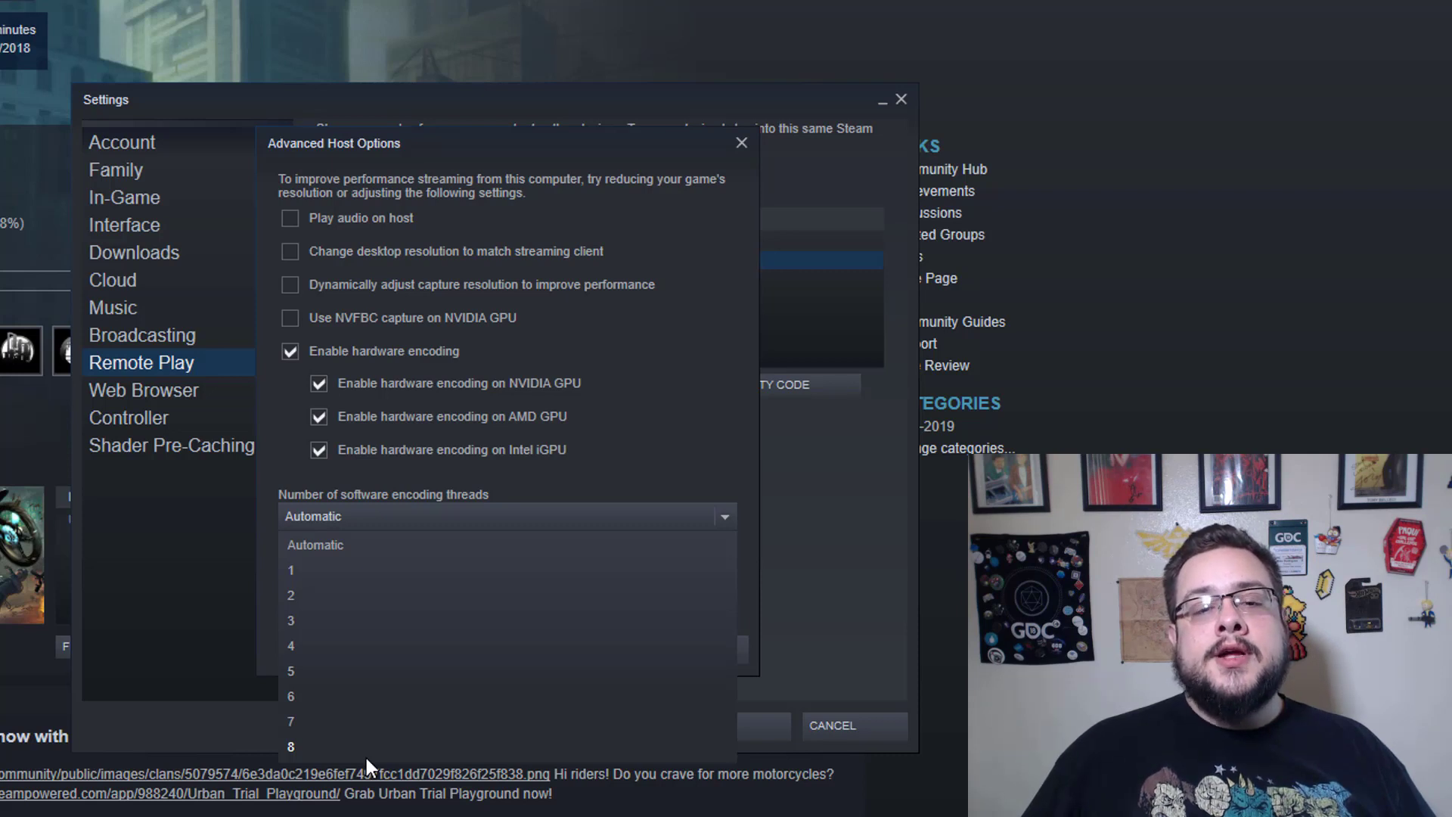
Keep software encoding threads at Automatic and confirm the Advanced Host Options with OK.
click(328, 547)
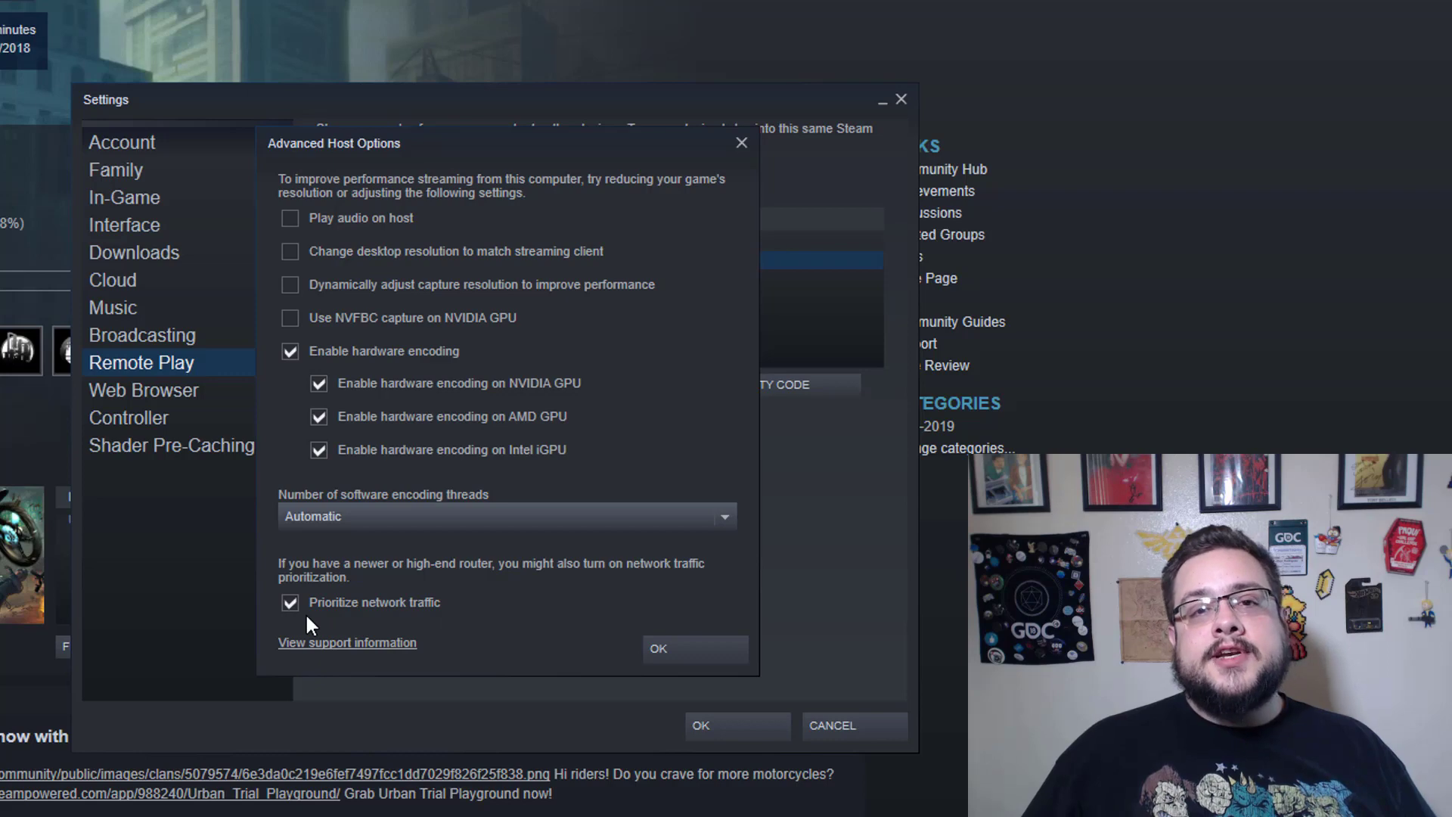
click(677, 649)
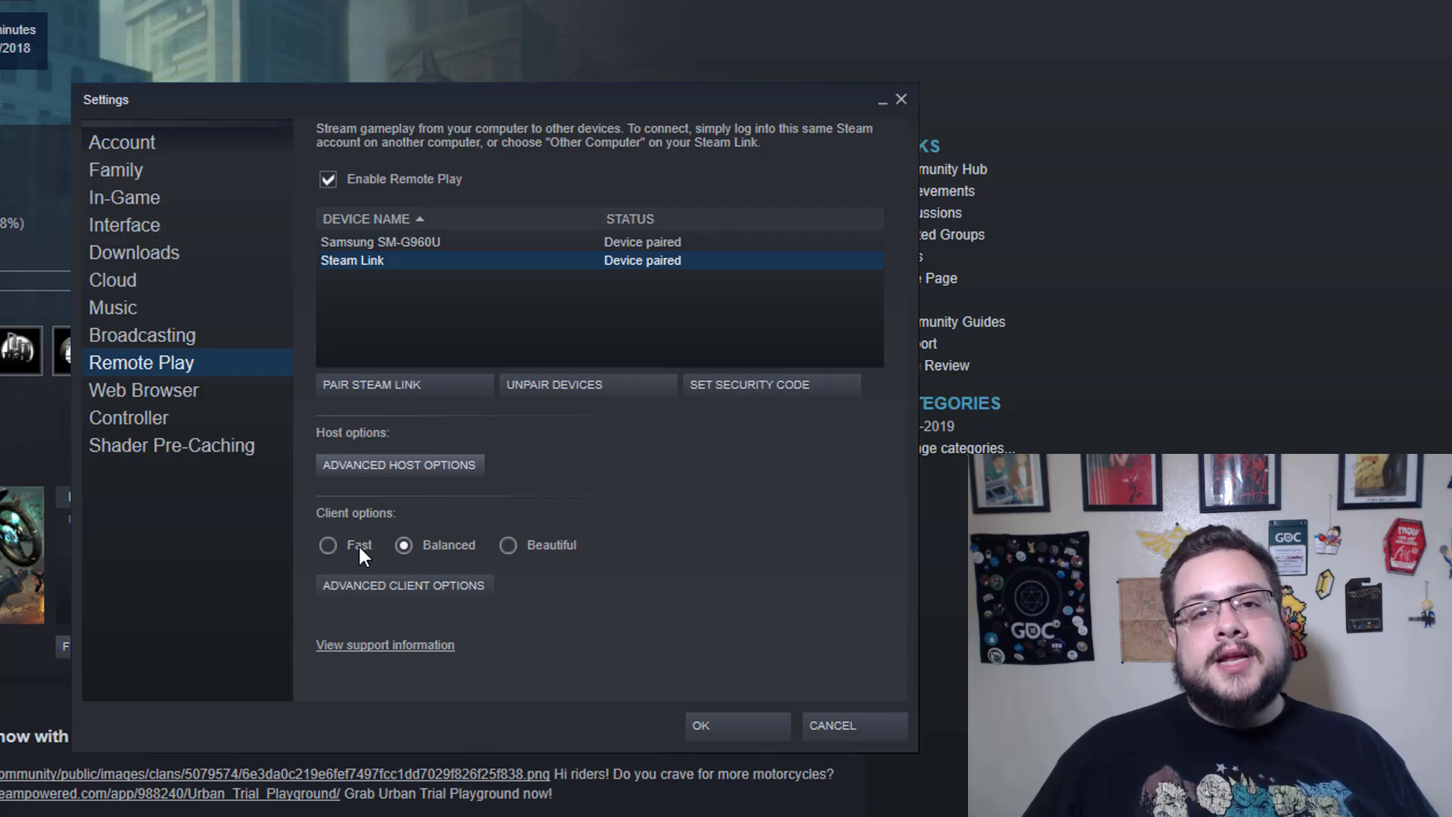
click(508, 546)
click(438, 546)
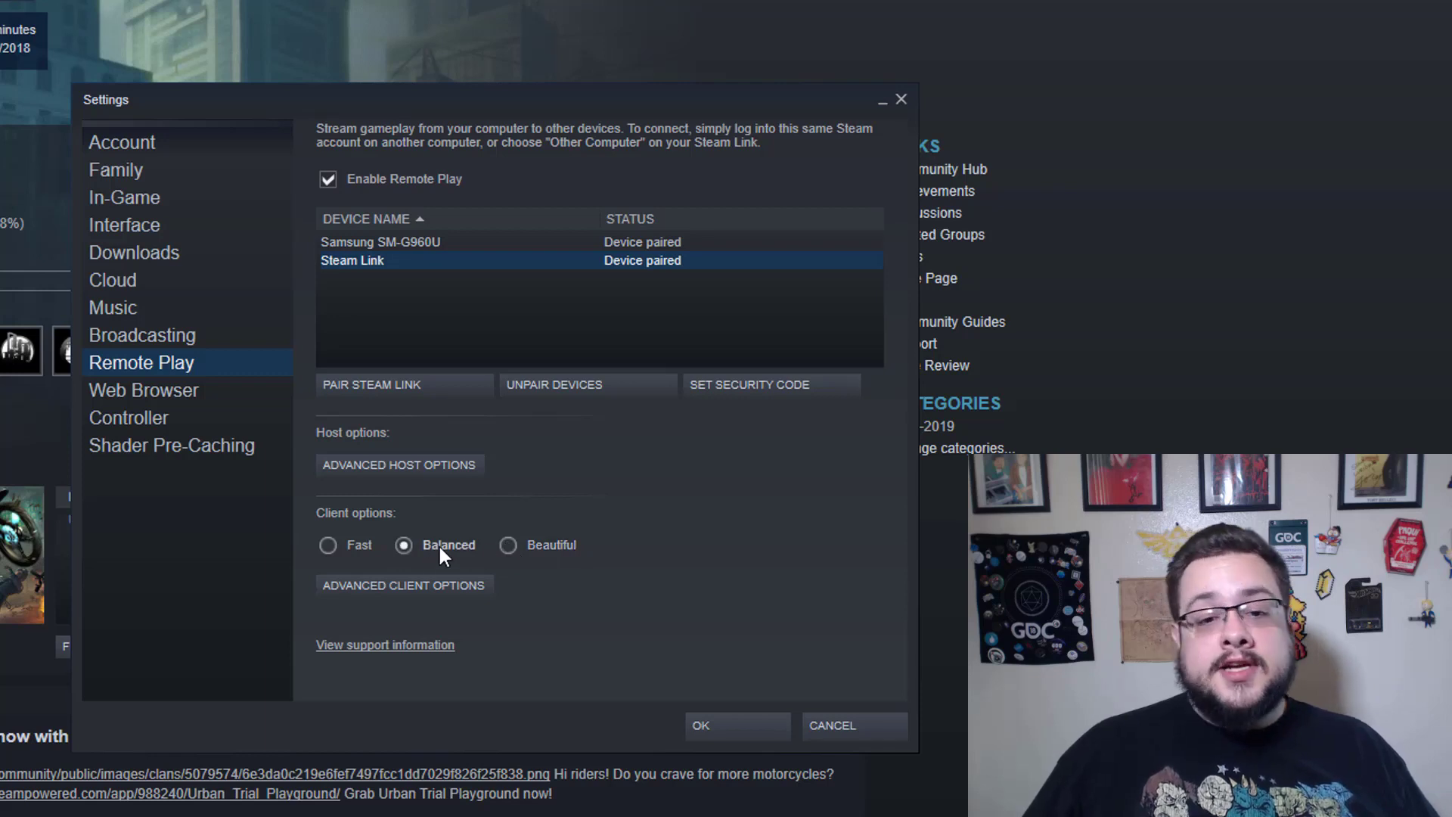
Open Advanced Client Options and leave Limit bandwidth to at Automatic (recommended).
click(409, 588)
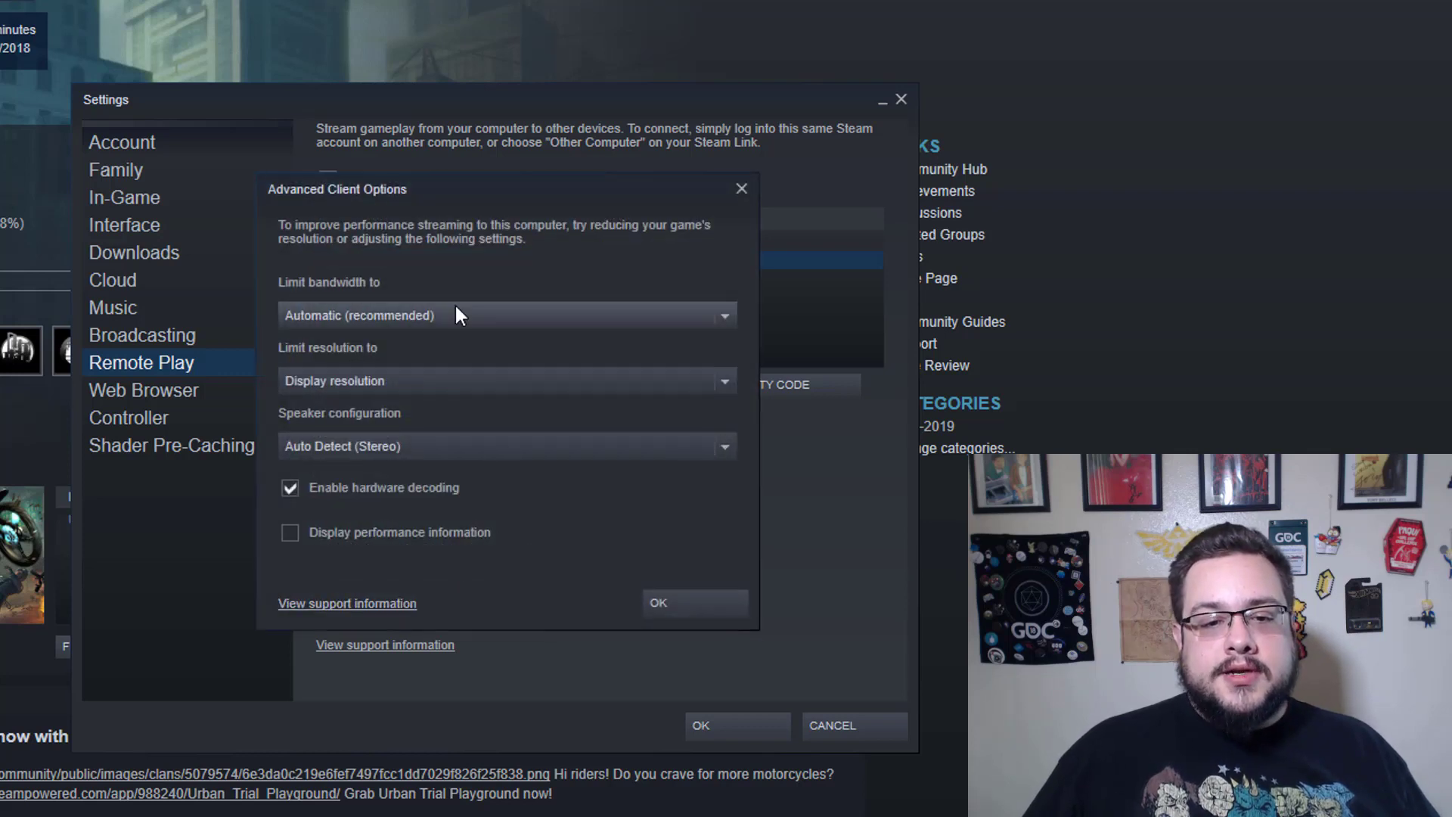
click(513, 327)
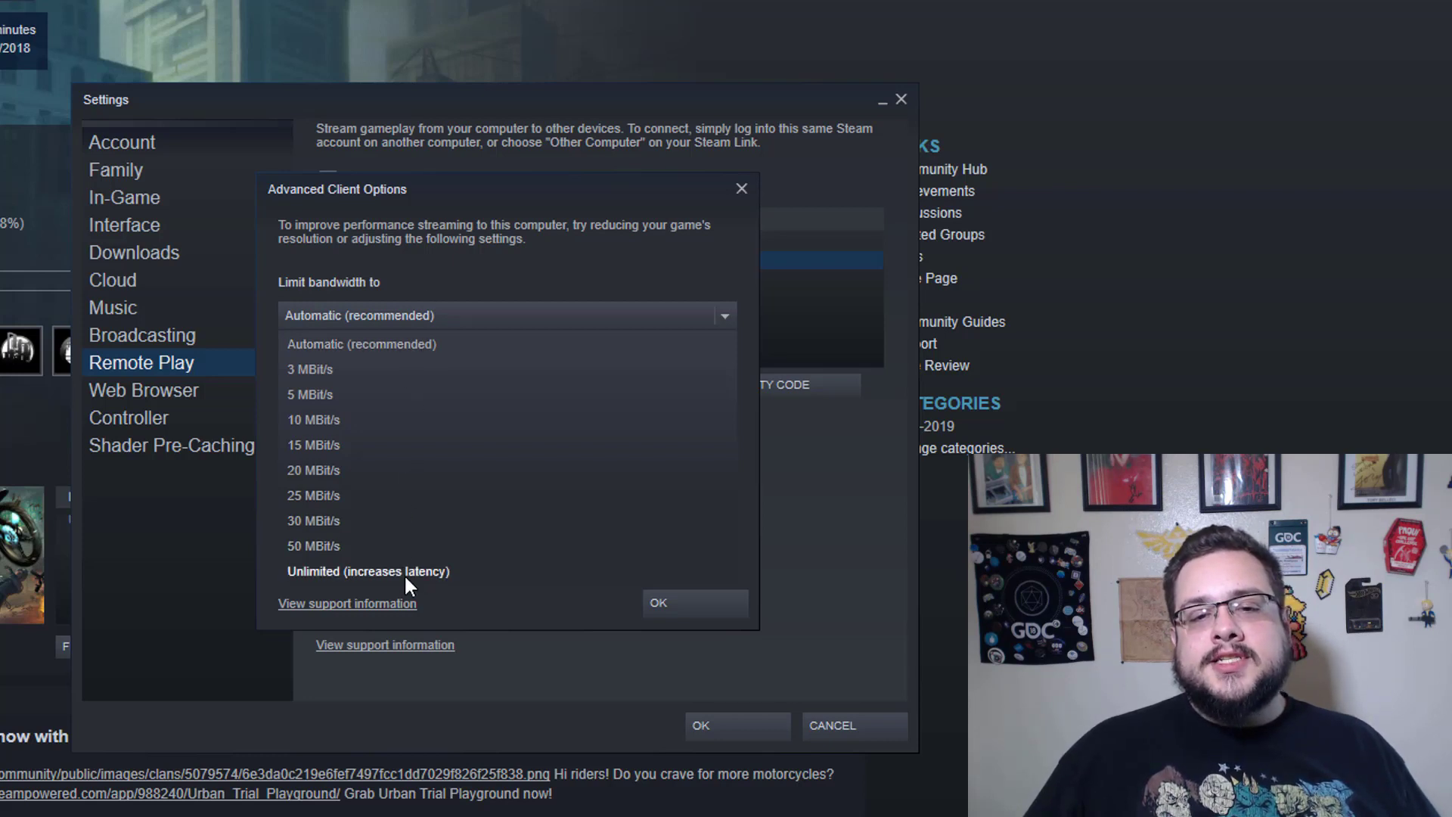
click(428, 330)
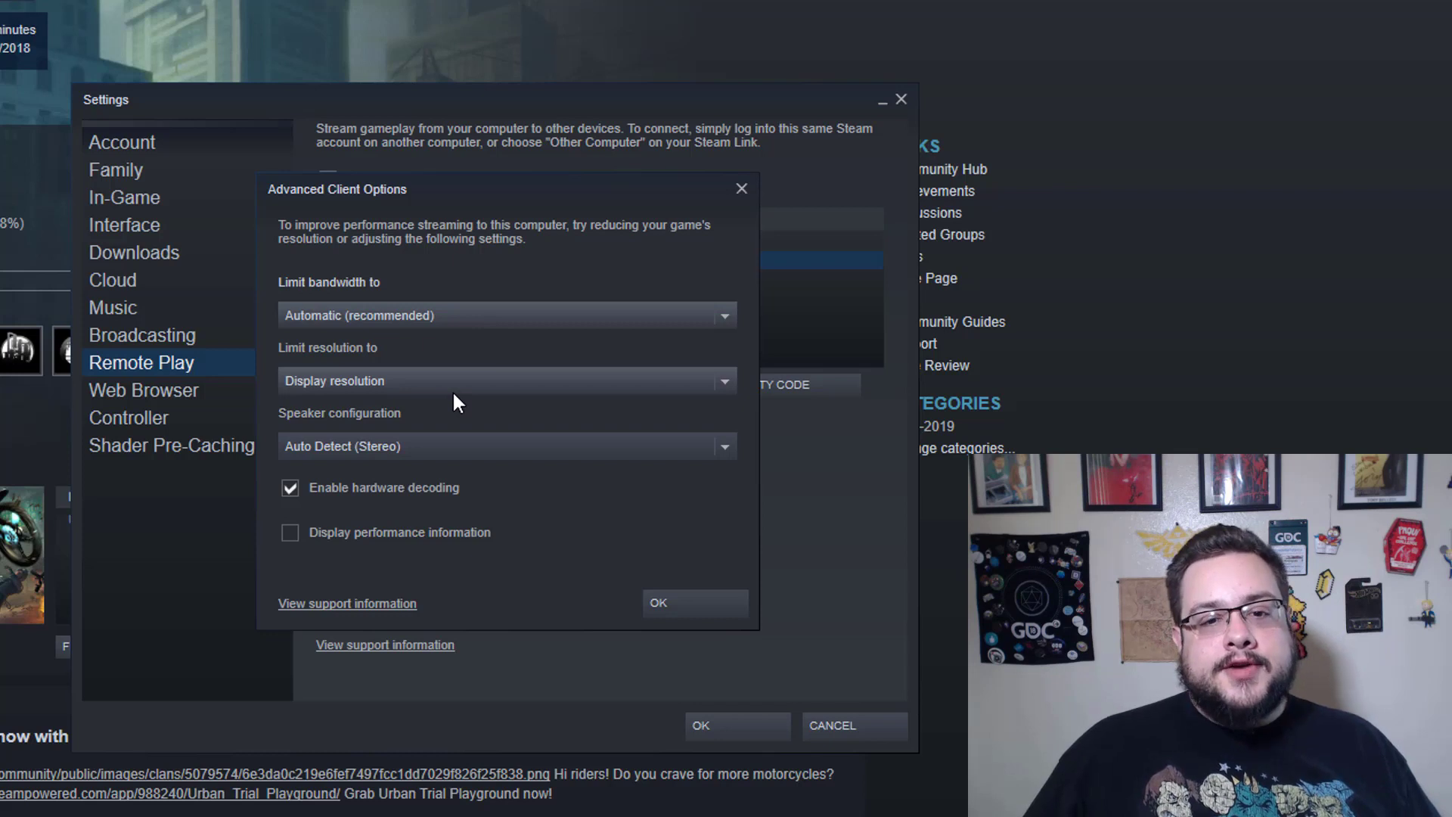
Choose 1920x1080 (1080p) in the Limit resolution to dropdown, reselecting it to confirm.
click(412, 380)
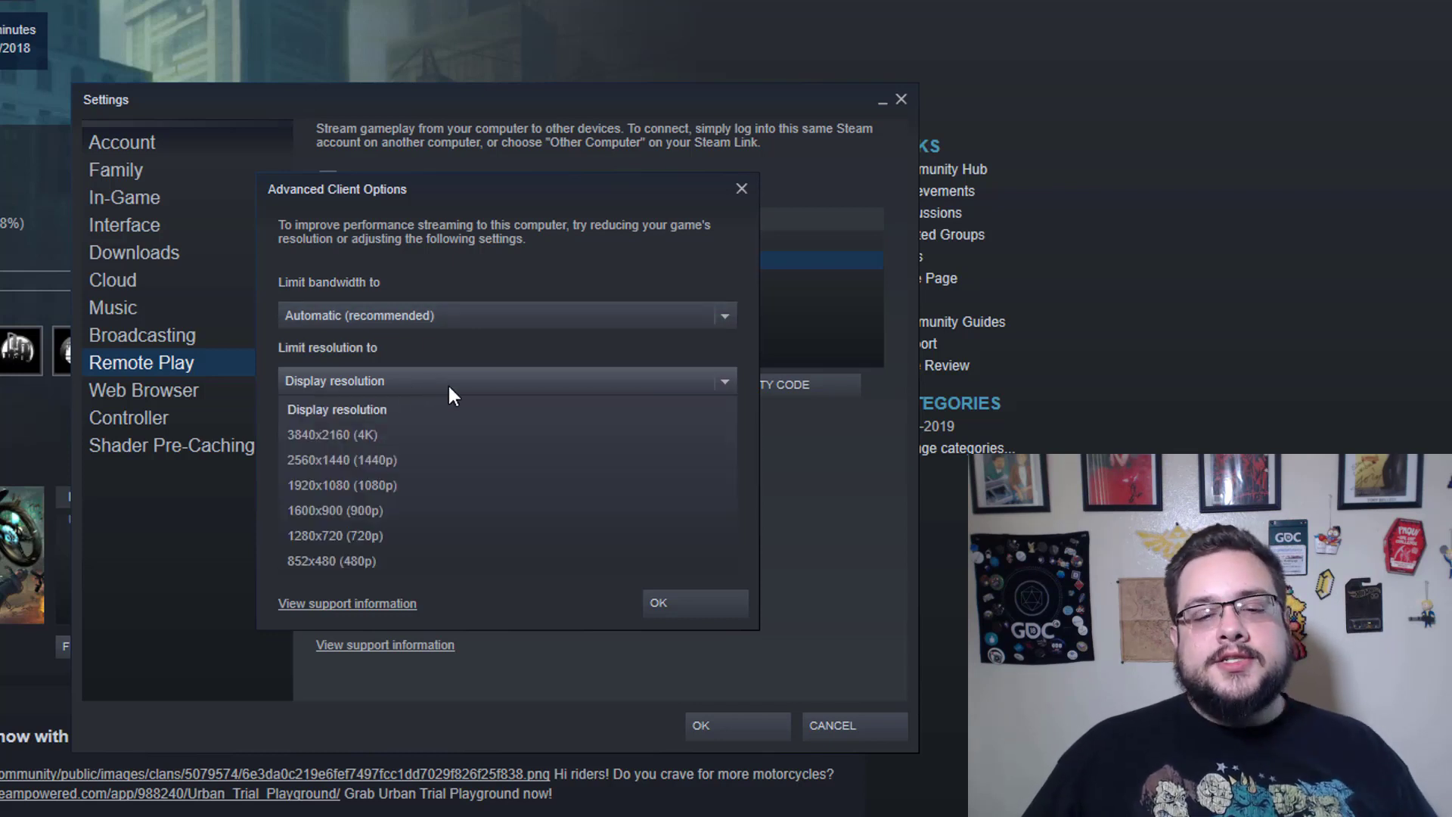
click(429, 486)
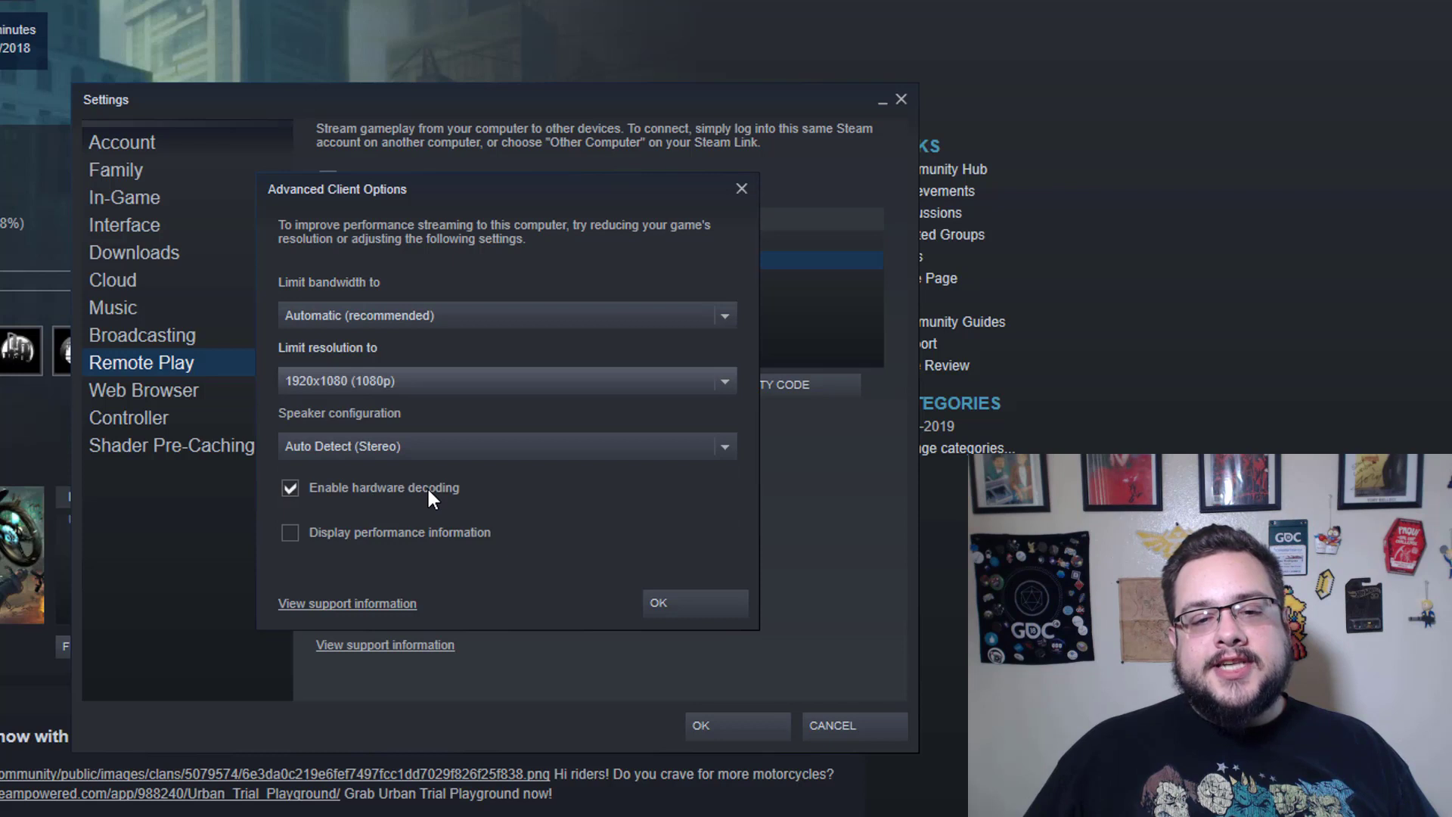
click(487, 385)
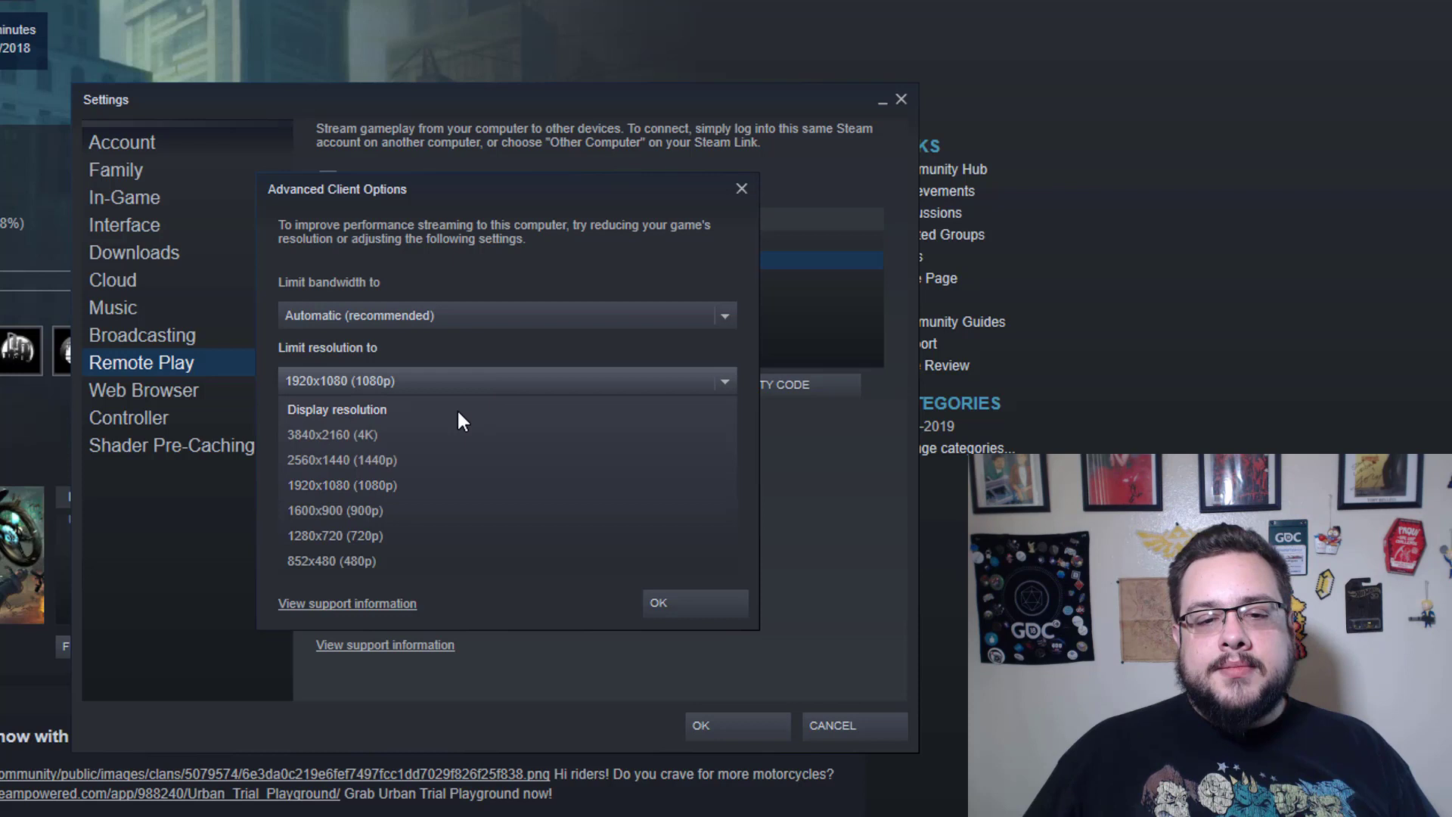
click(404, 484)
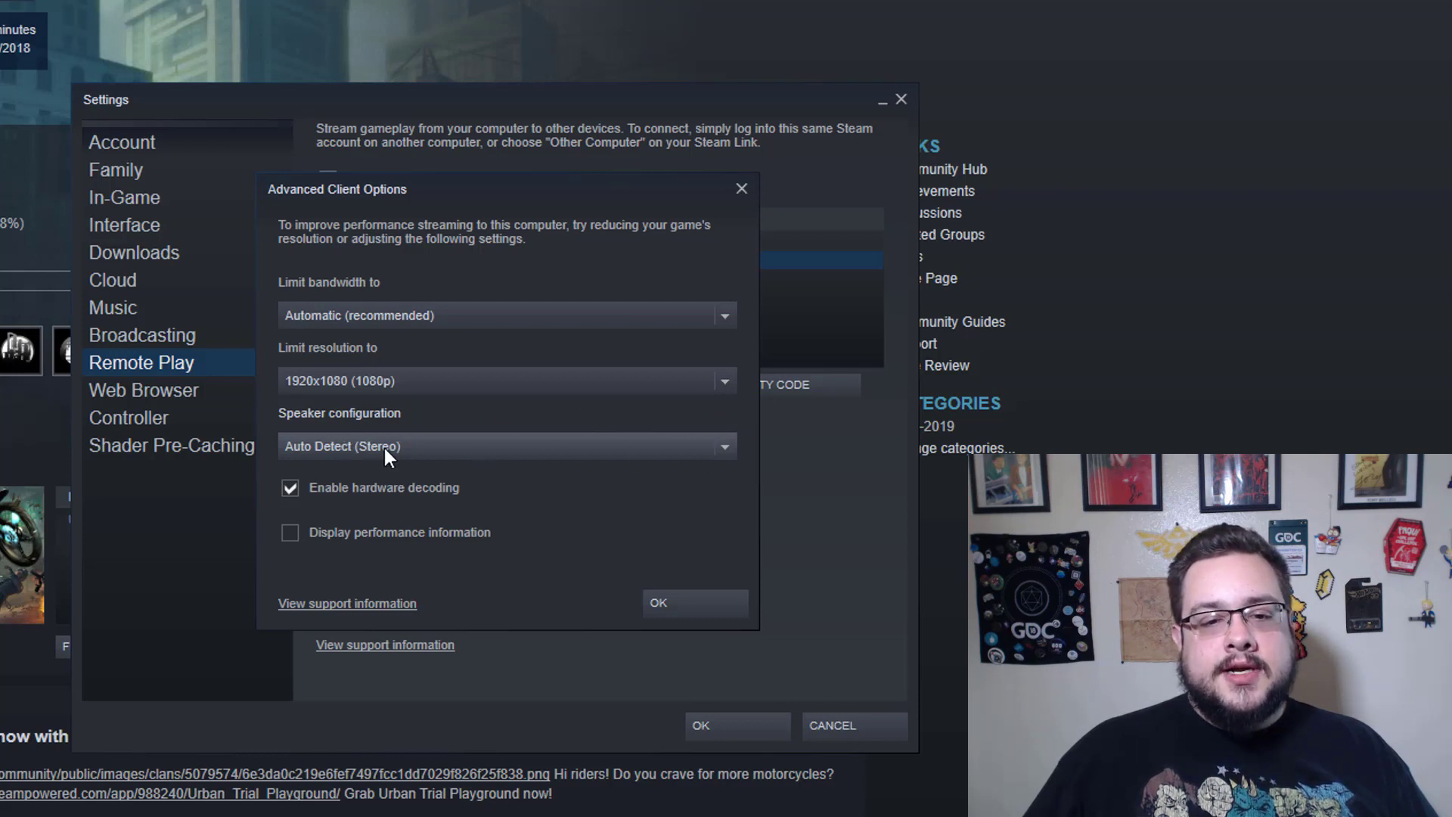
click(428, 438)
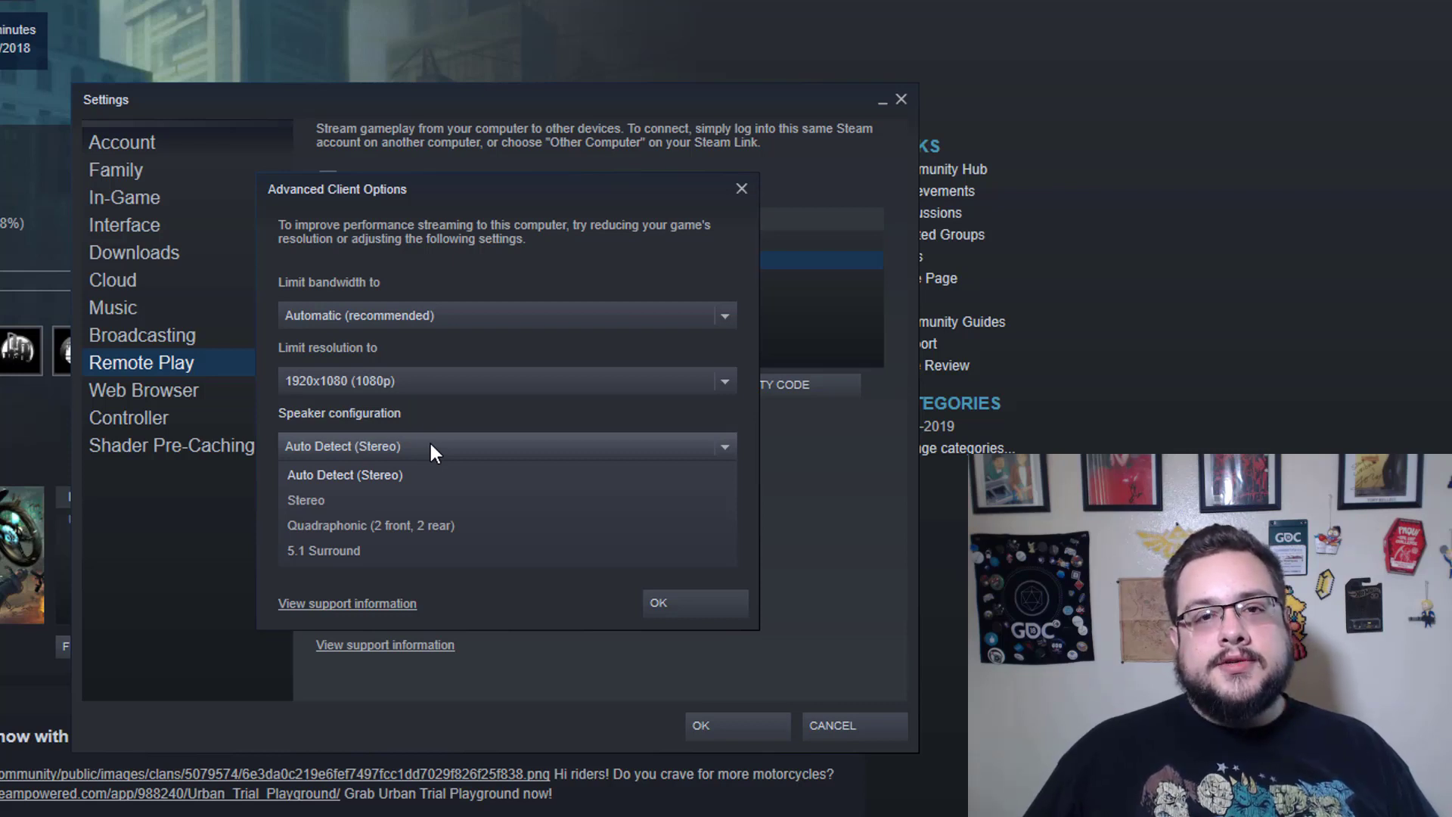
click(430, 446)
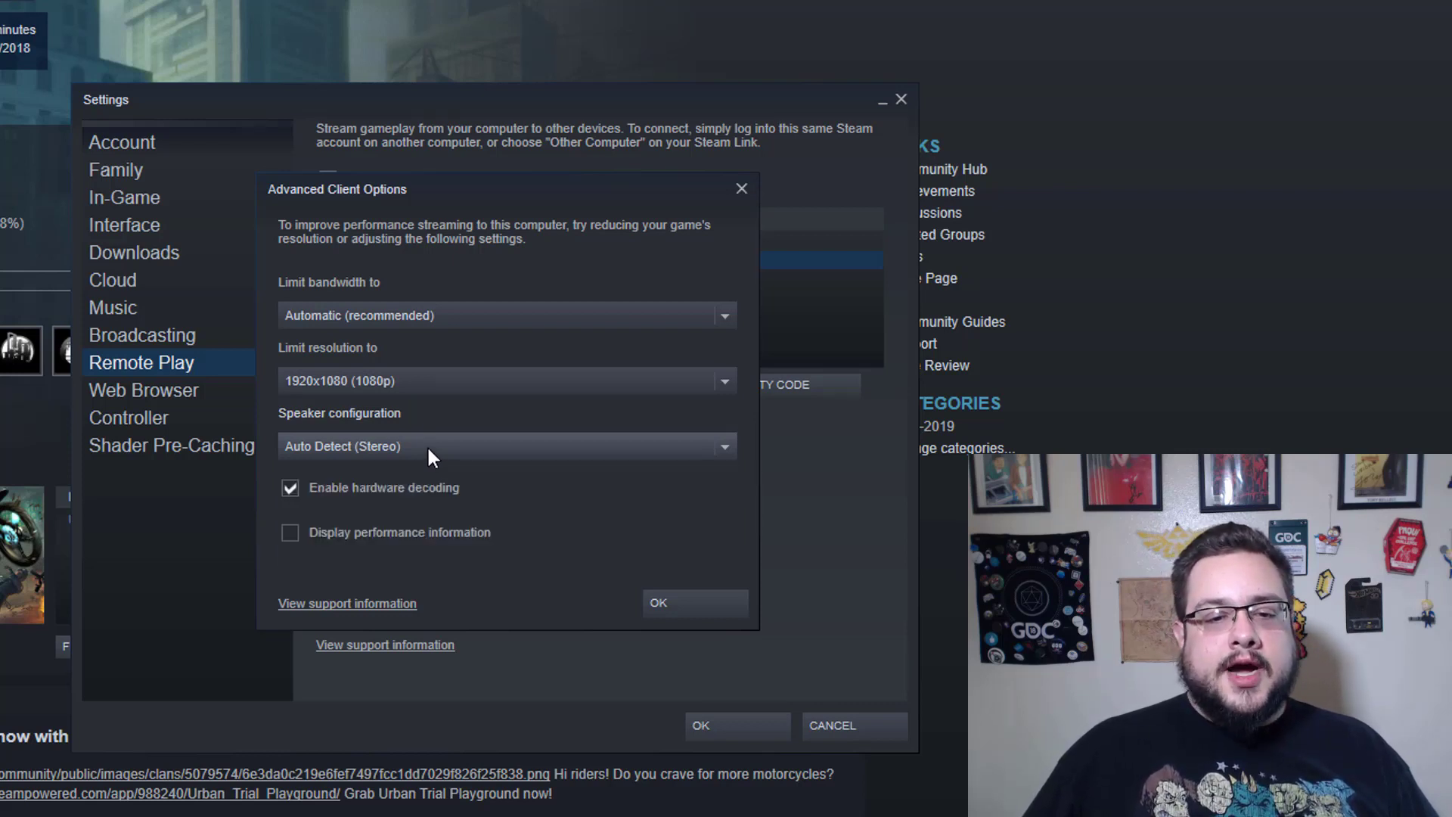
click(428, 449)
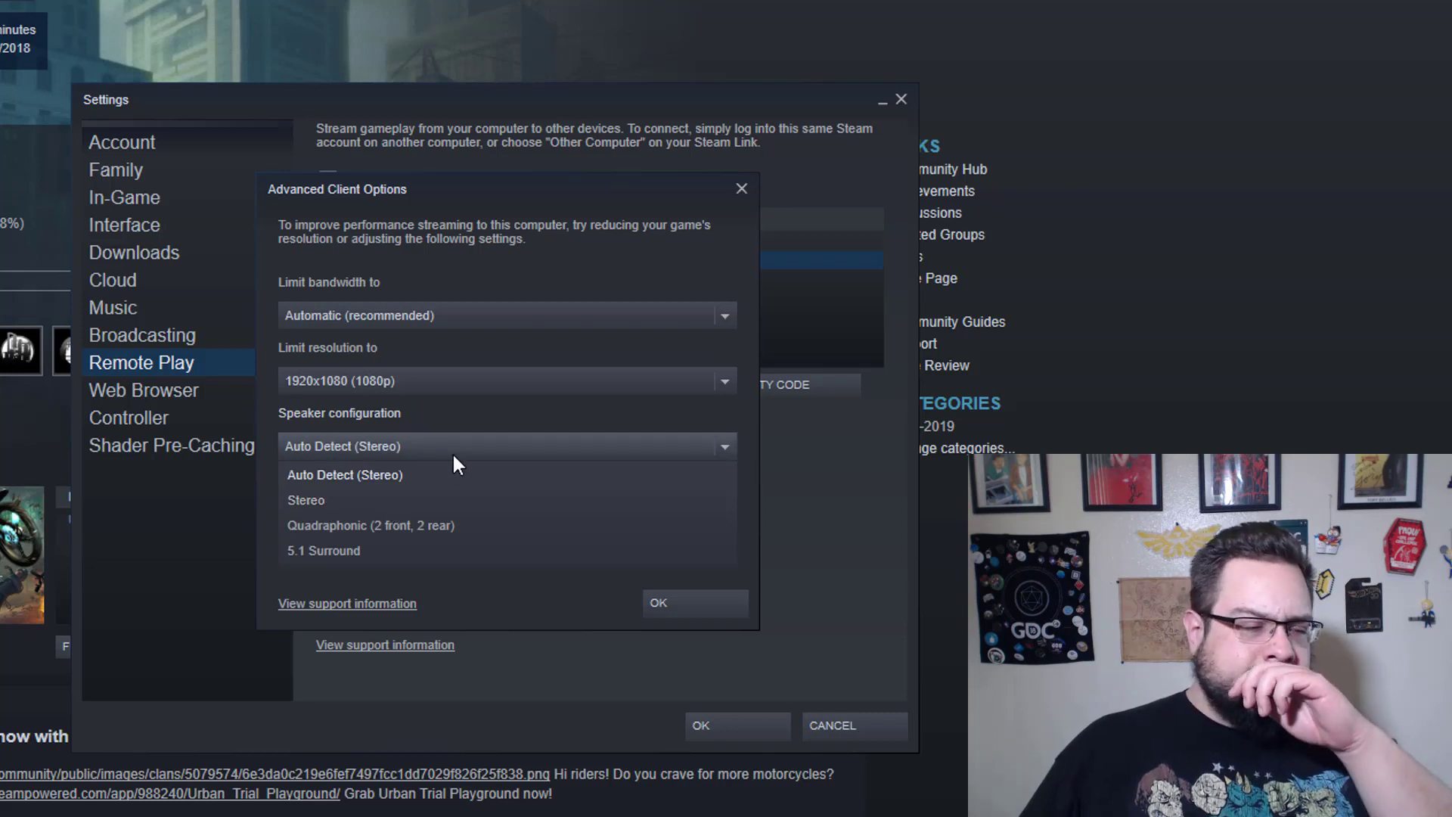
click(453, 455)
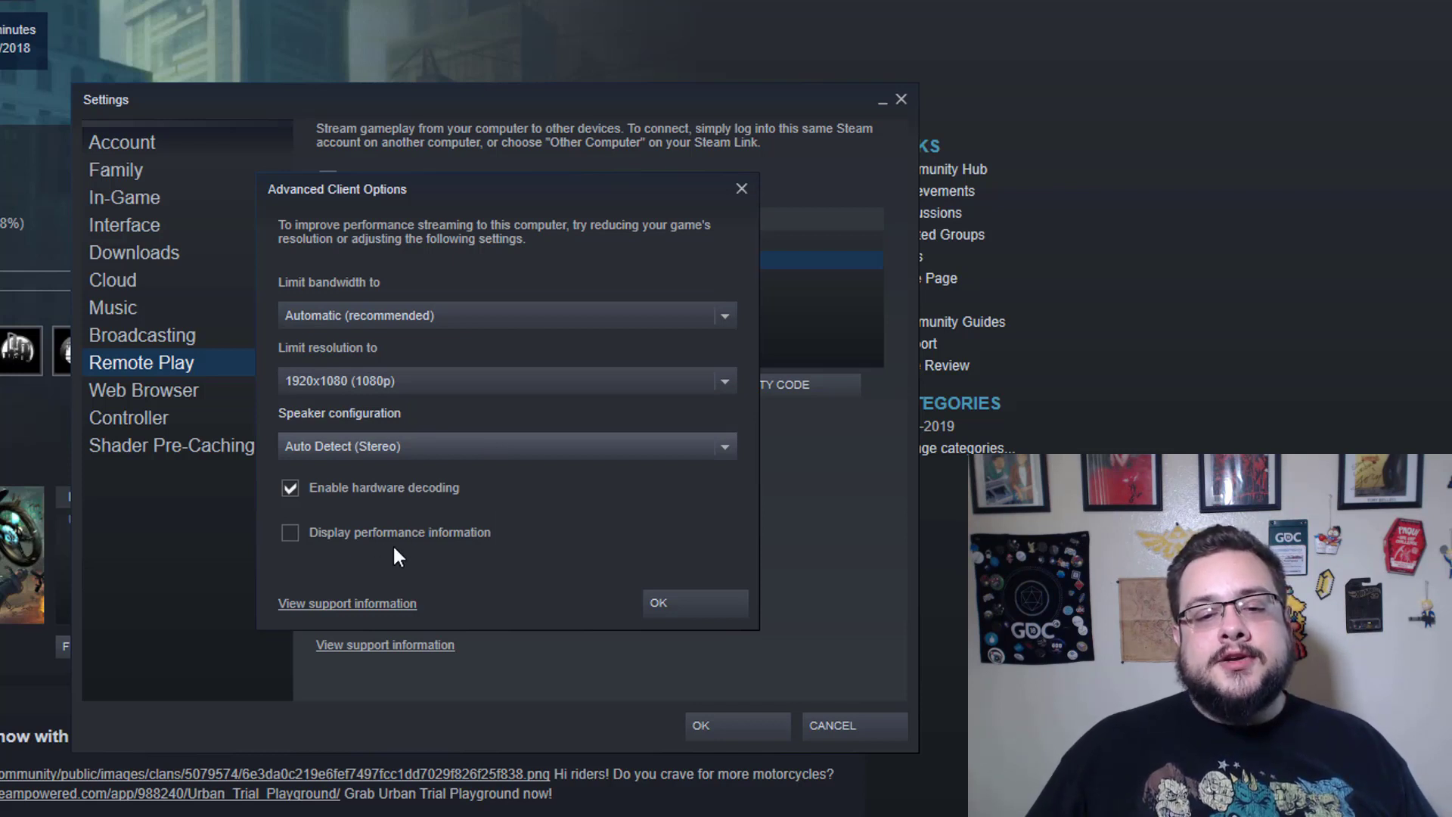
Accept Advanced Client Options with OK, then OK the Settings window.
click(657, 603)
click(709, 731)
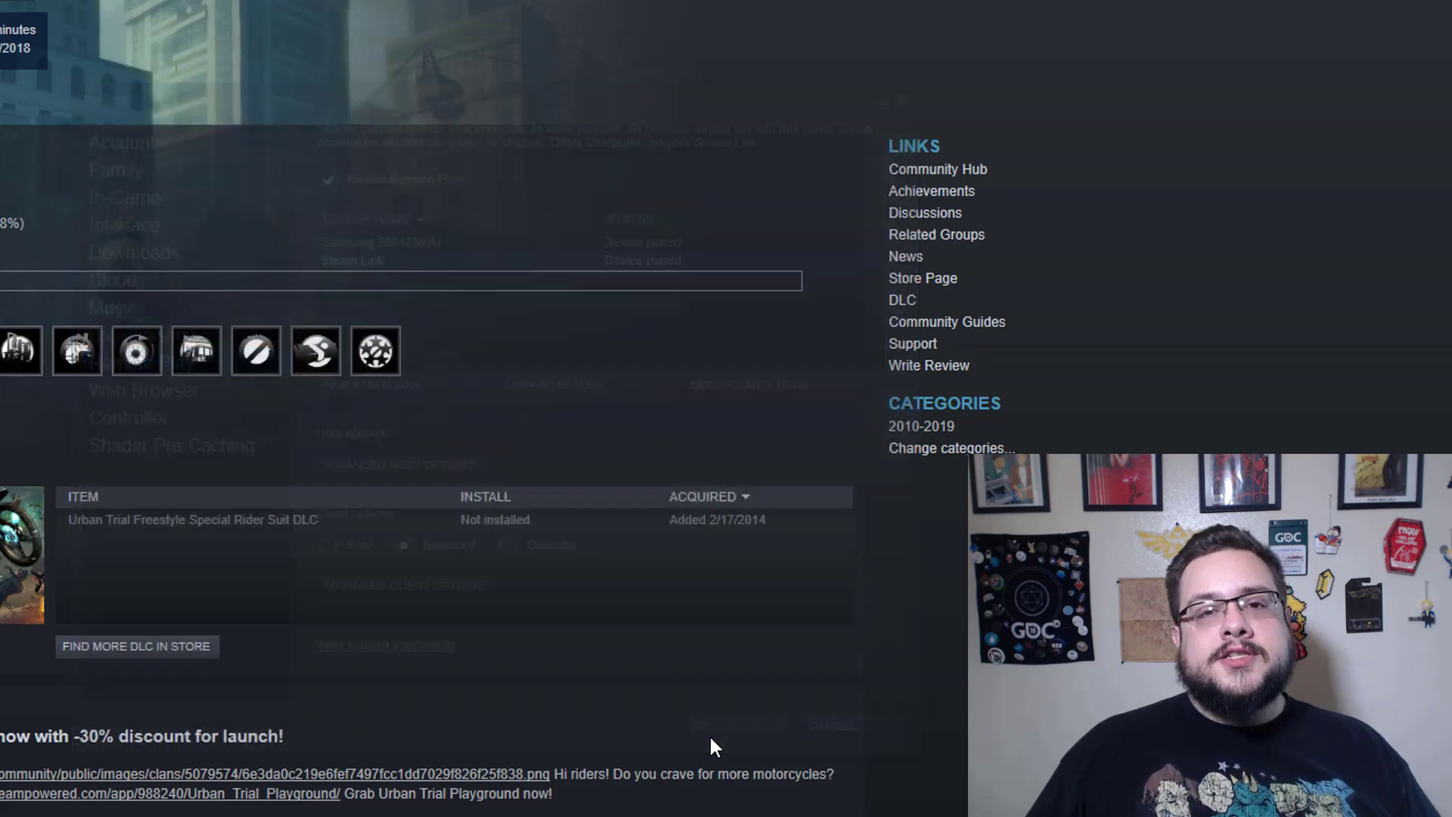